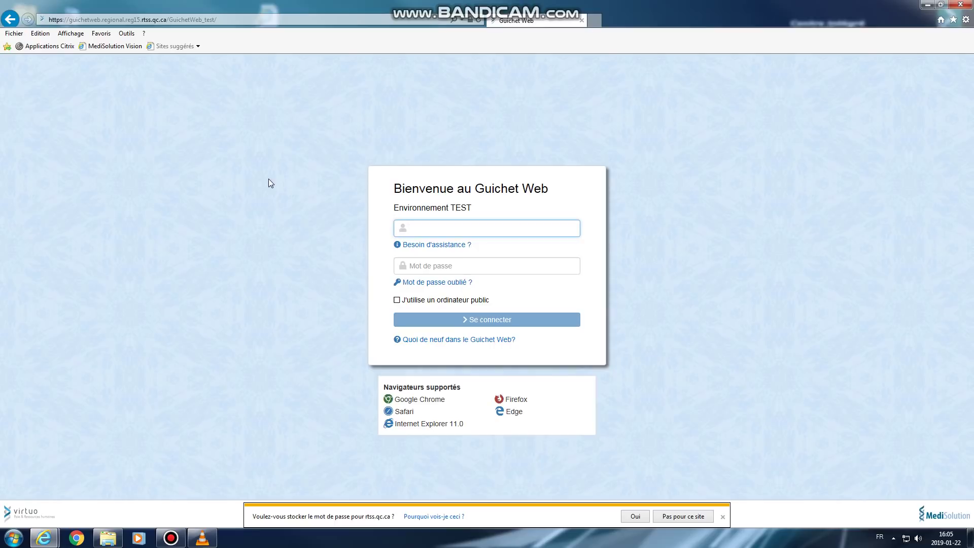
Switch back to the Guichet Web login window and select its _test page address
{"action": "mouse_move", "coordinate": [44, 538]}
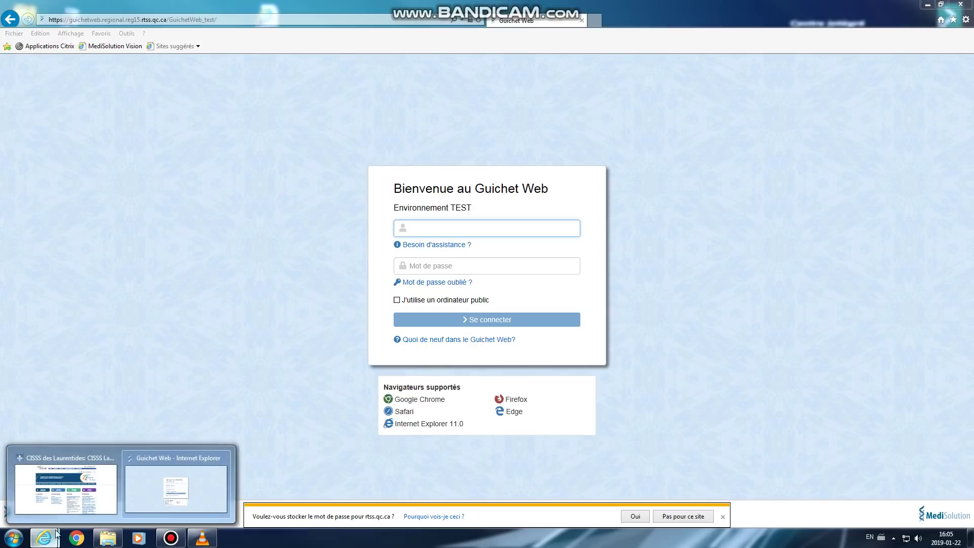
{"action": "left_click", "coordinate": [100, 489]}
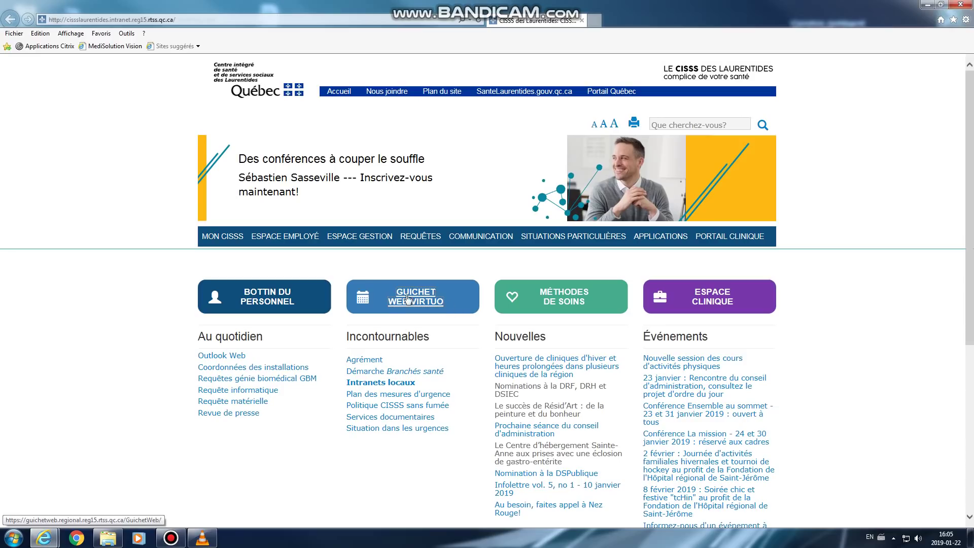
{"action": "left_click", "coordinate": [43, 538]}
{"action": "left_click", "coordinate": [175, 488]}
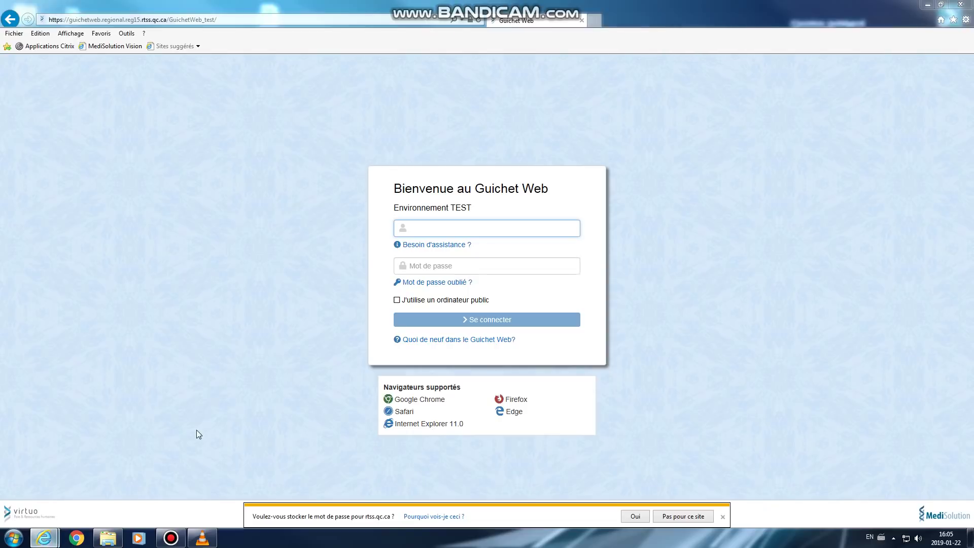
{"action": "left_click", "coordinate": [200, 19]}
{"action": "left_click_drag", "start_coordinate": [201, 19], "coordinate": [47, 20]}
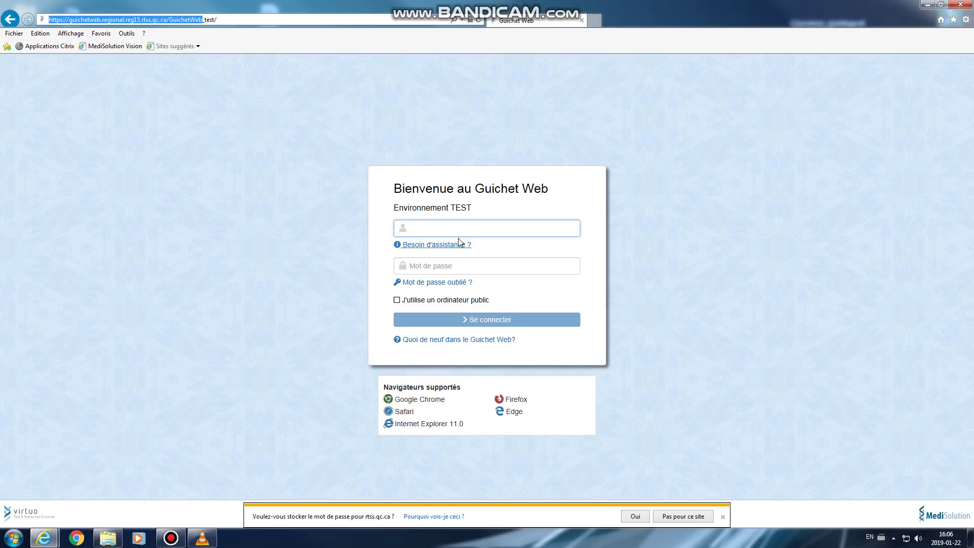
Log in to the TEST environment with the employee number and account password
{"action": "left_click", "coordinate": [445, 232]}
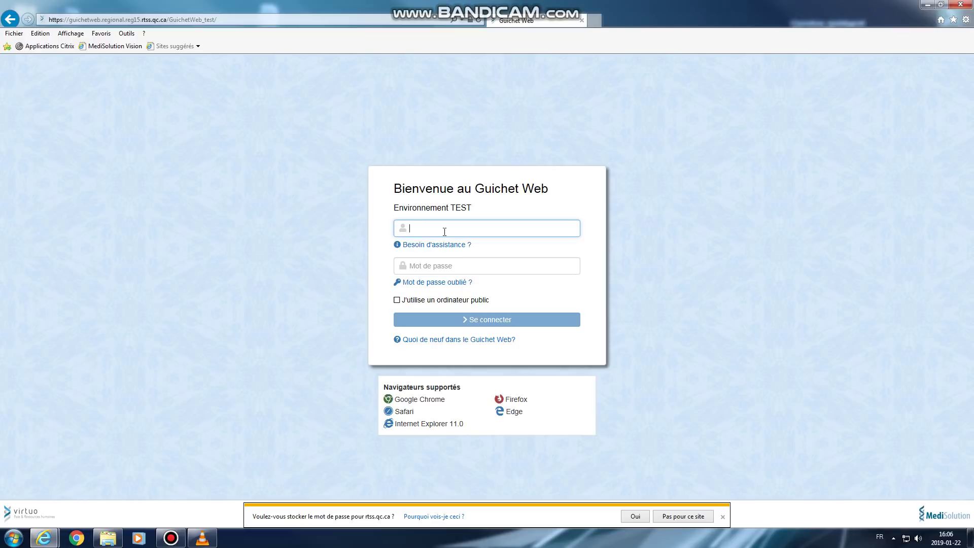
{"action": "type", "text": "123456"}
{"action": "left_click", "coordinate": [431, 267]}
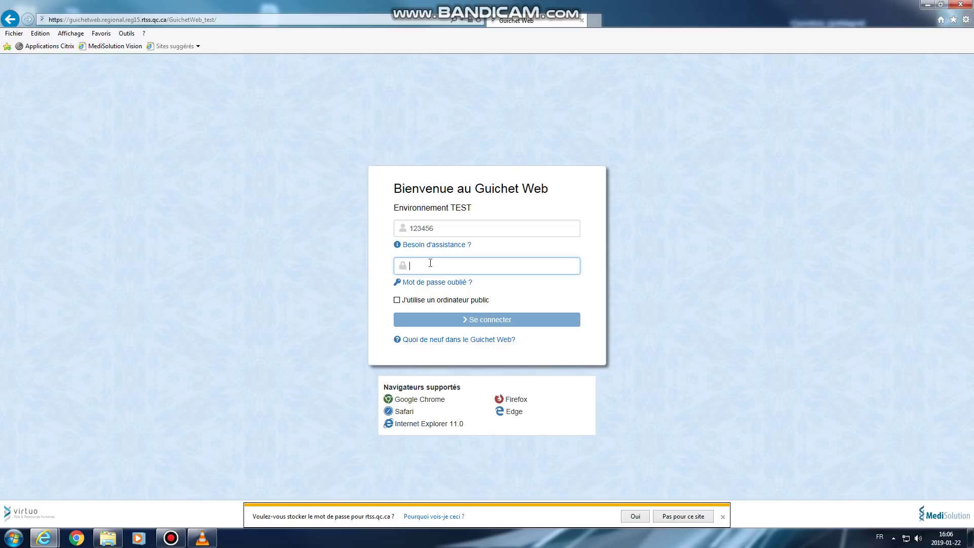
{"action": "type", "text": "1"}
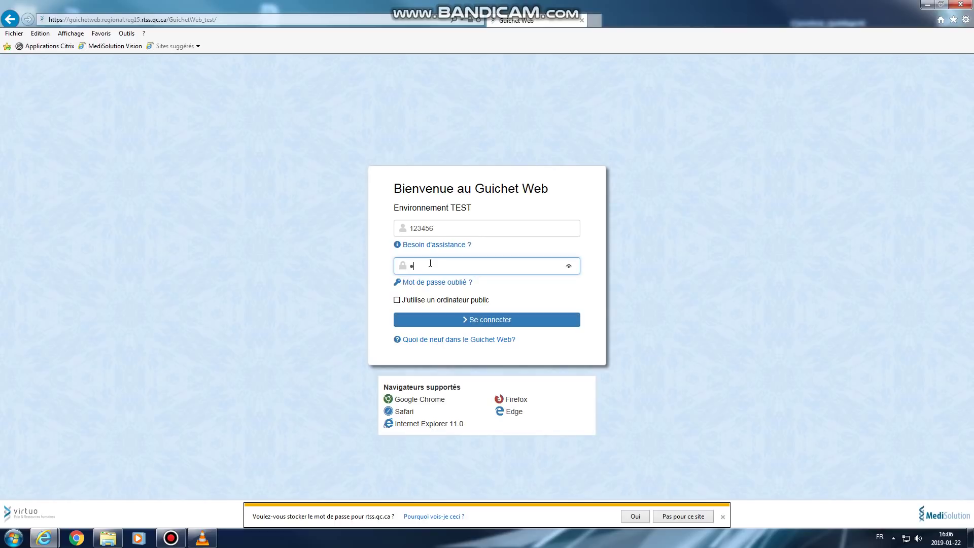
{"action": "type", "text": "2345678"}
{"action": "left_click", "coordinate": [442, 322]}
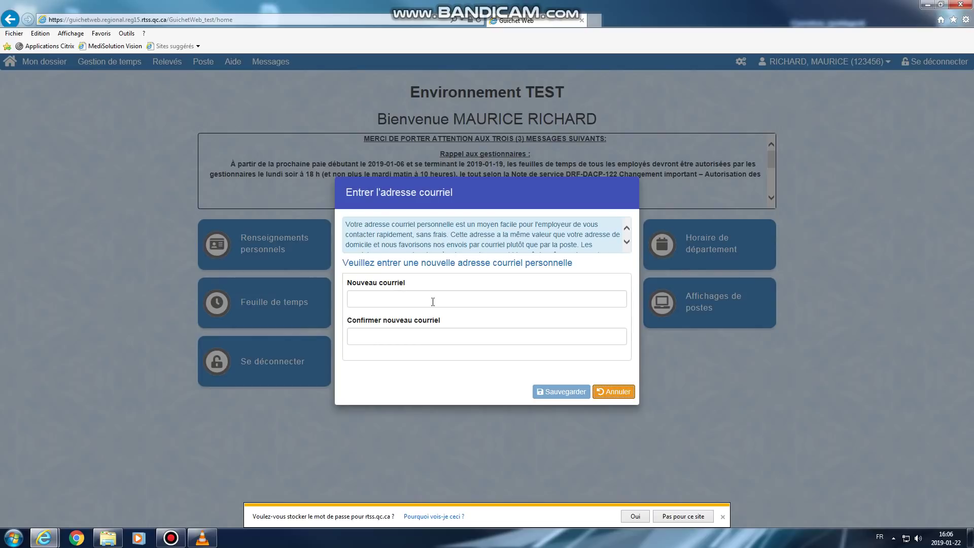
Enter a personal e-mail address, start confirming it, then cancel the e-mail request
{"action": "left_click", "coordinate": [397, 301]}
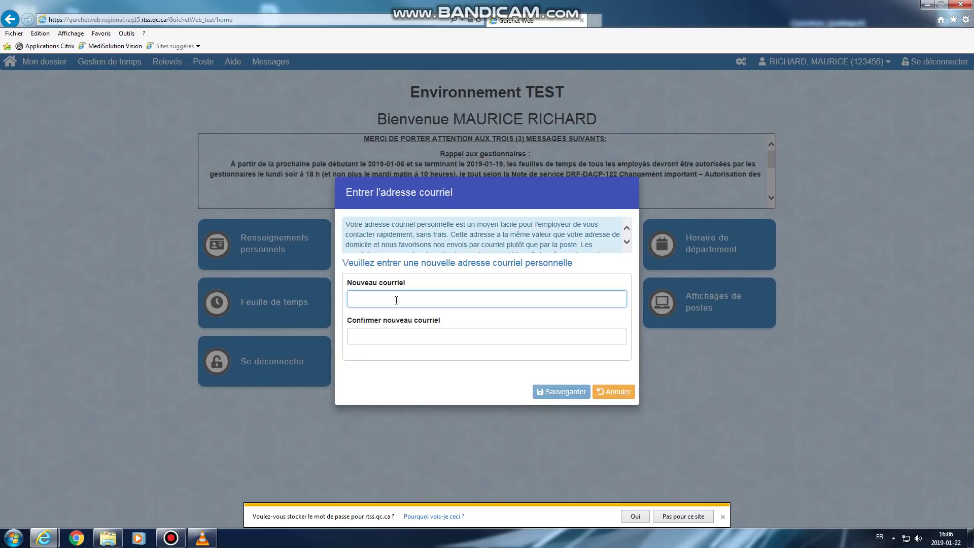
{"action": "type", "text": "test@gmail.com"}
{"action": "left_click", "coordinate": [434, 341]}
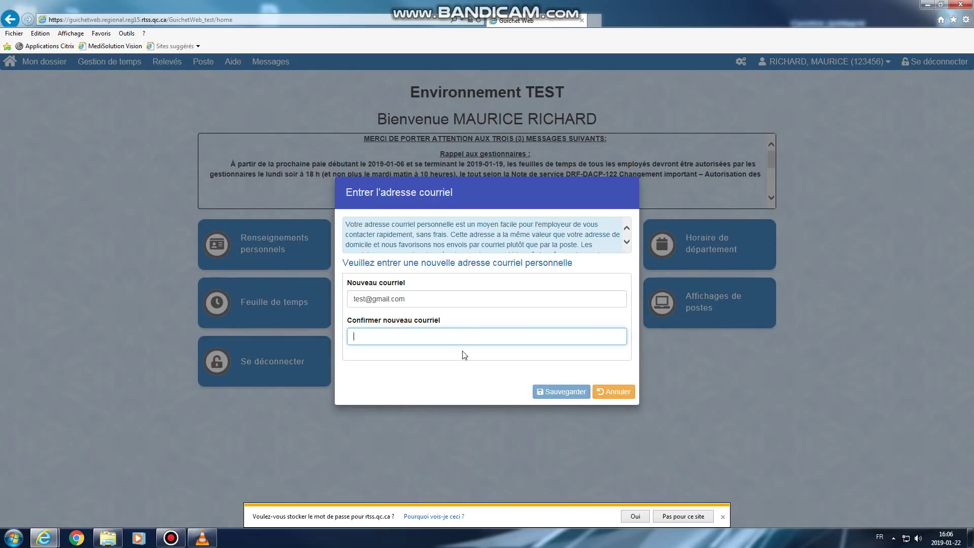
{"action": "left_click", "coordinate": [604, 393]}
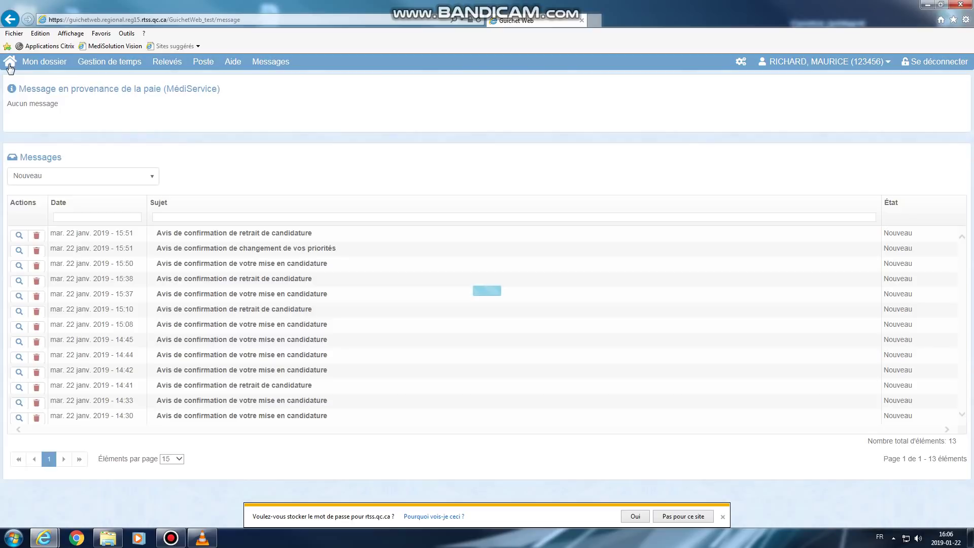
Return to the home dashboard, highlight the notice text, and open the Affichages de postes list
{"action": "left_click", "coordinate": [10, 63]}
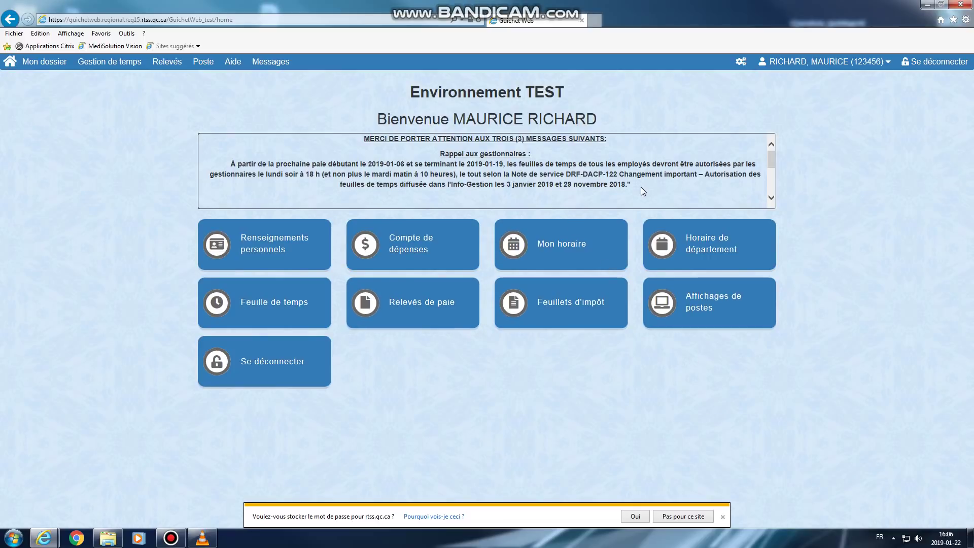
{"action": "left_click_drag", "start_coordinate": [631, 187], "coordinate": [364, 143]}
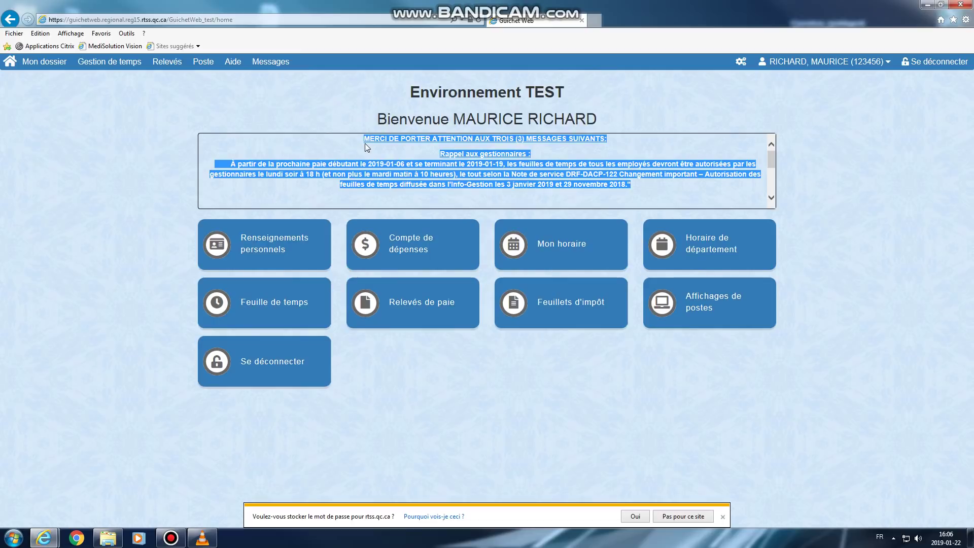
{"action": "left_click", "coordinate": [665, 318]}
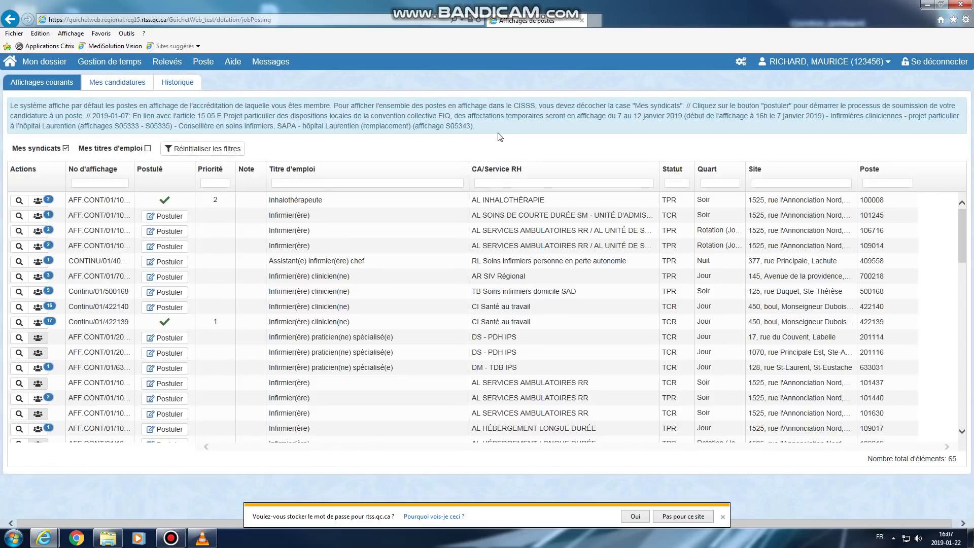
{"action": "triple_click", "coordinate": [495, 131]}
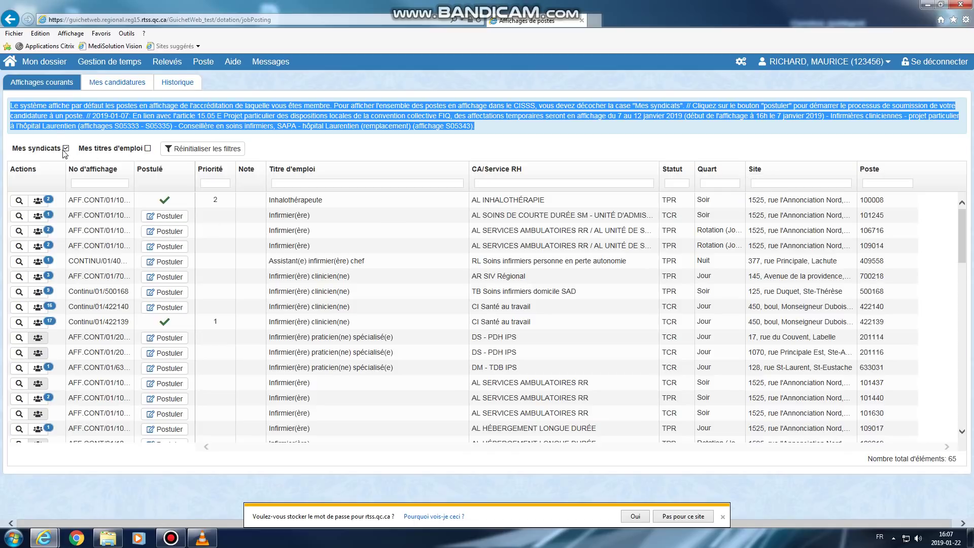
{"action": "left_click", "coordinate": [67, 151]}
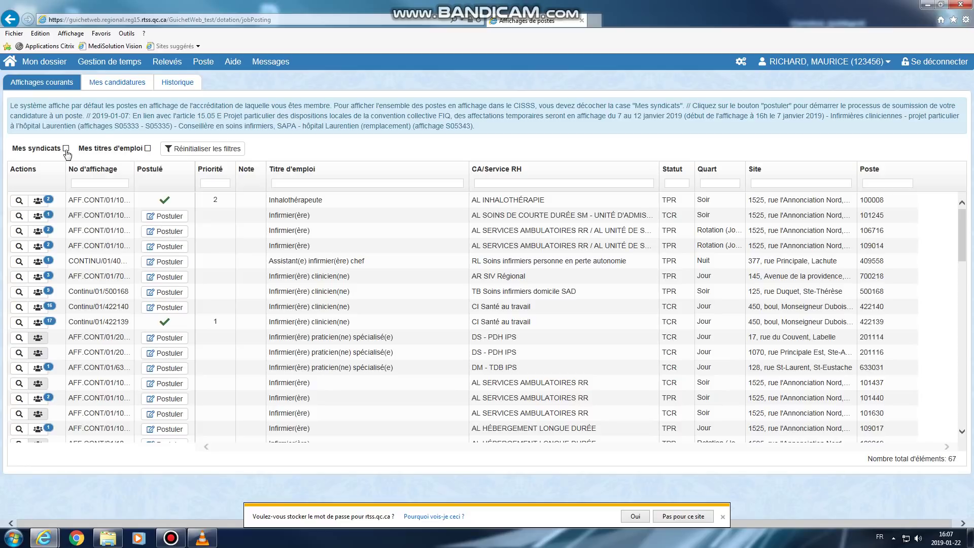
{"action": "left_click", "coordinate": [147, 150]}
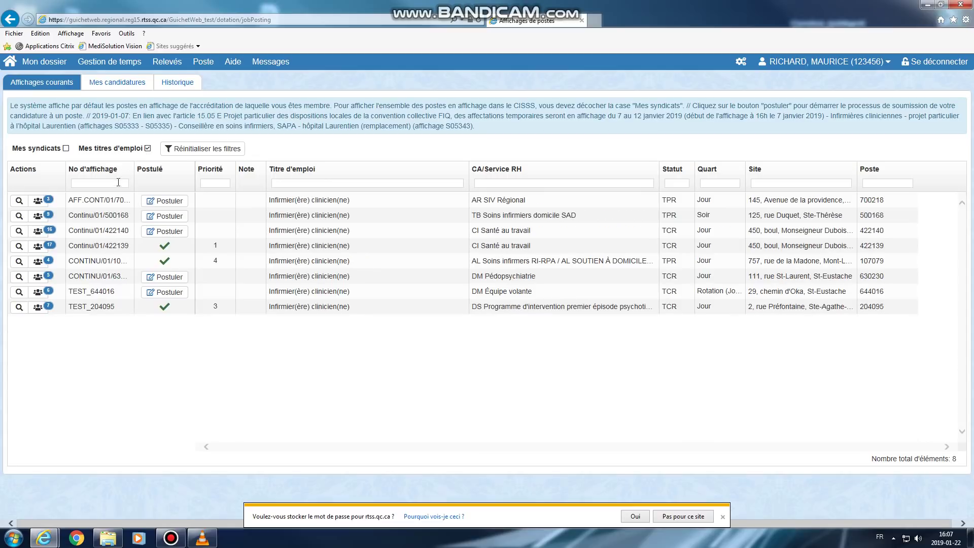
{"action": "left_click", "coordinate": [141, 157]}
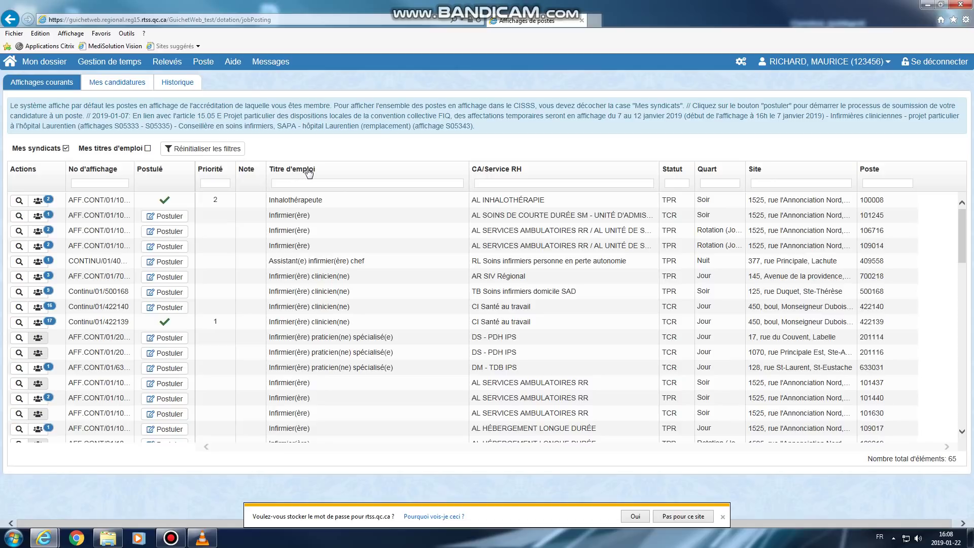
Sort postings by job title both ways, filter by posting number 01636, then clear the filter
{"action": "left_click", "coordinate": [309, 171]}
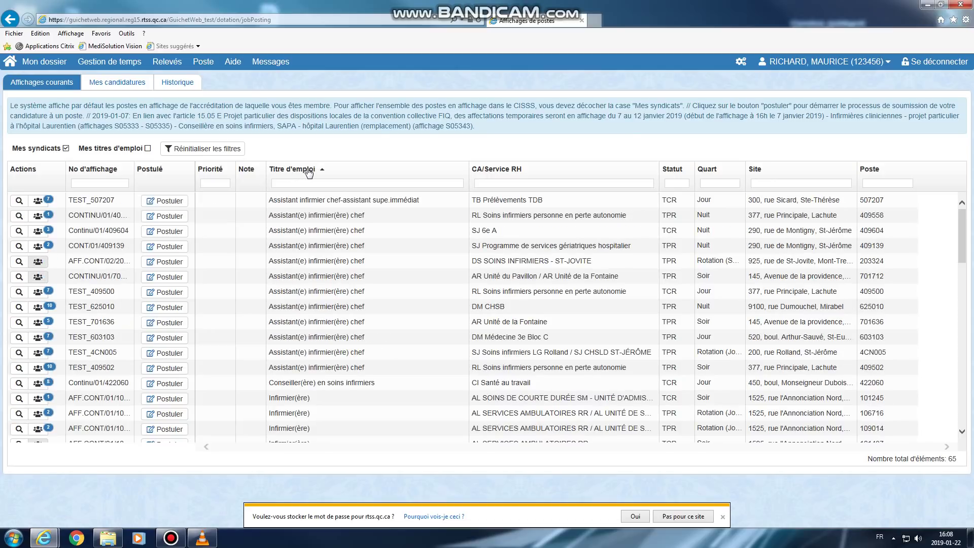
{"action": "left_click", "coordinate": [309, 171]}
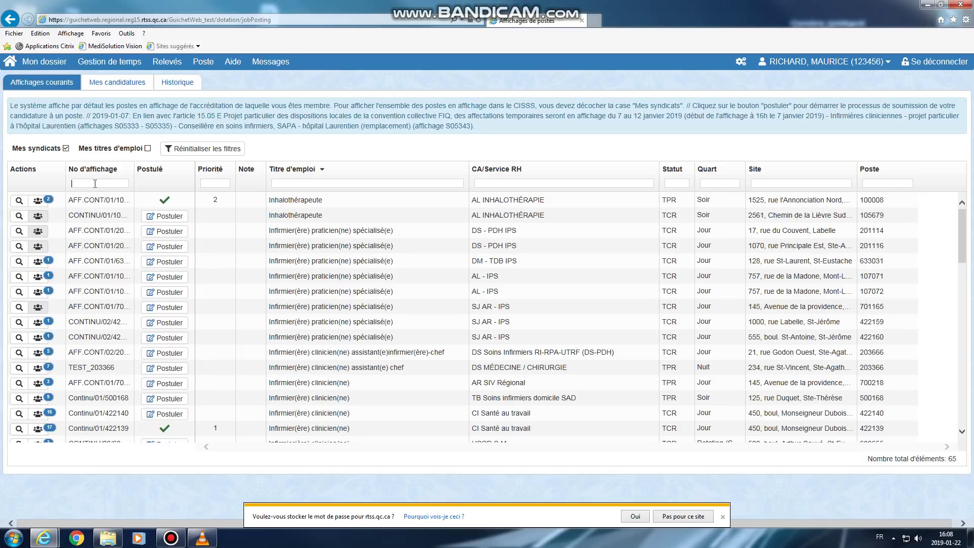
{"action": "type", "text": "0"}
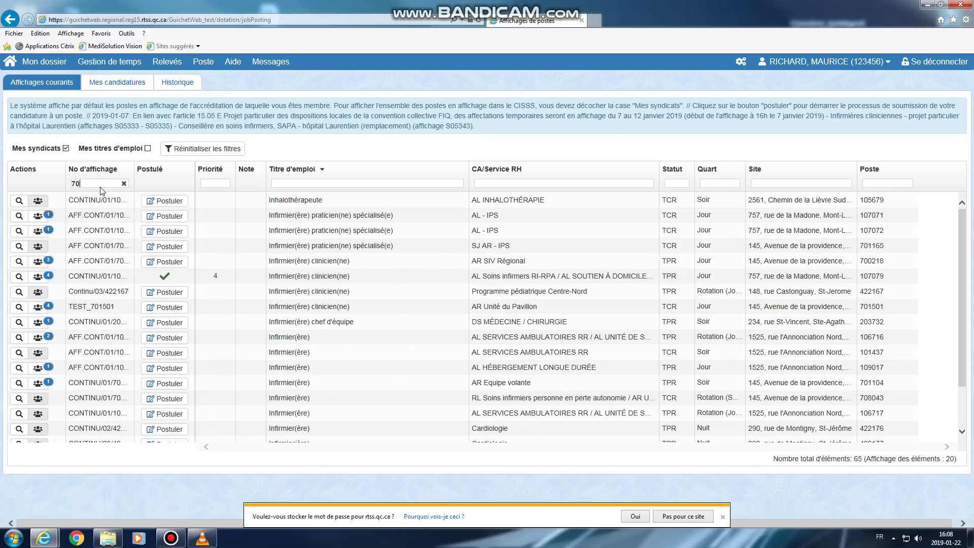
{"action": "type", "text": "16"}
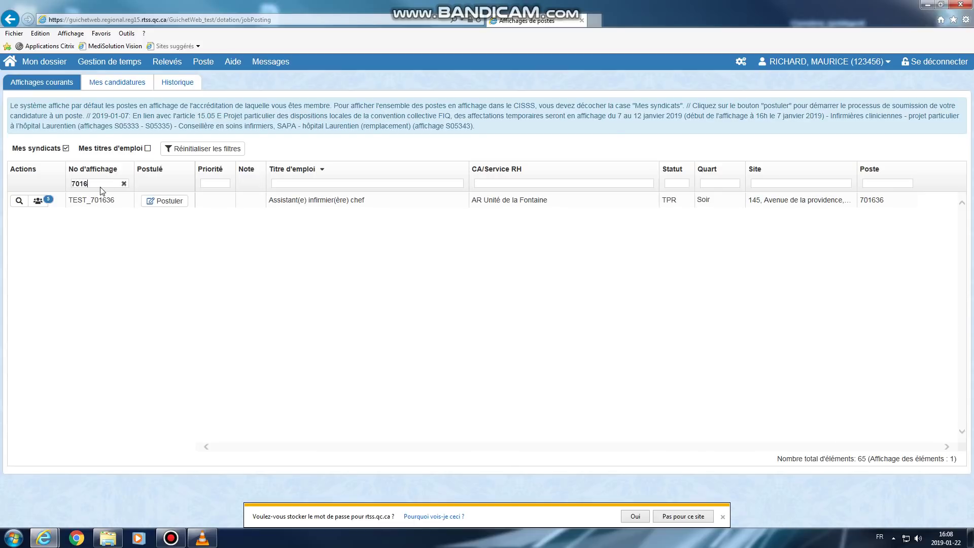
{"action": "type", "text": "36"}
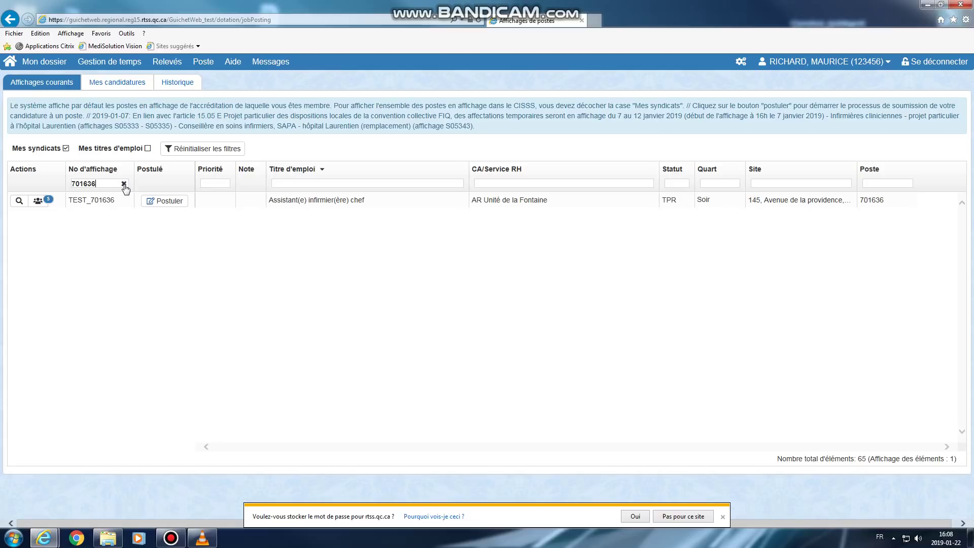
{"action": "left_click", "coordinate": [124, 184]}
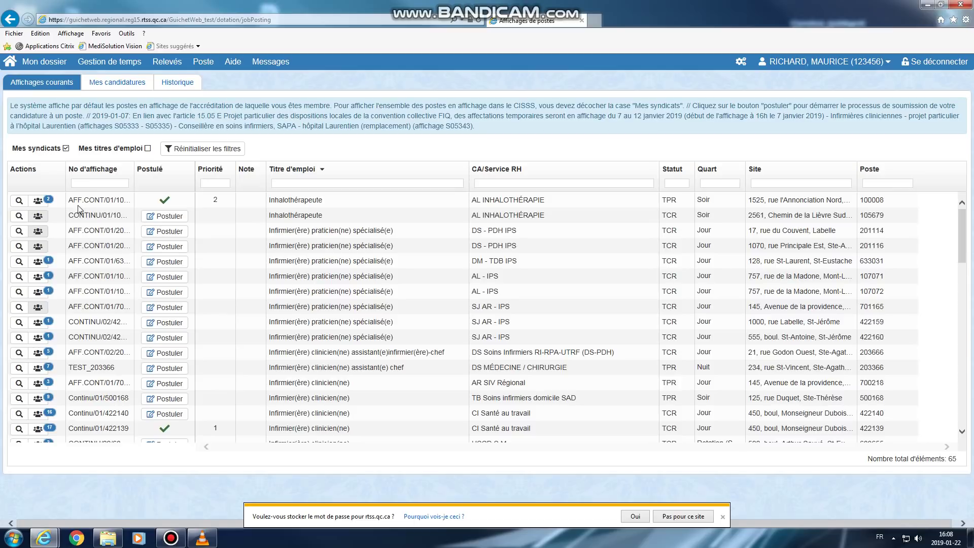
Open posting CONTINU/01/105679, moving back and forth between its summary and document steps
{"action": "left_click", "coordinate": [20, 218]}
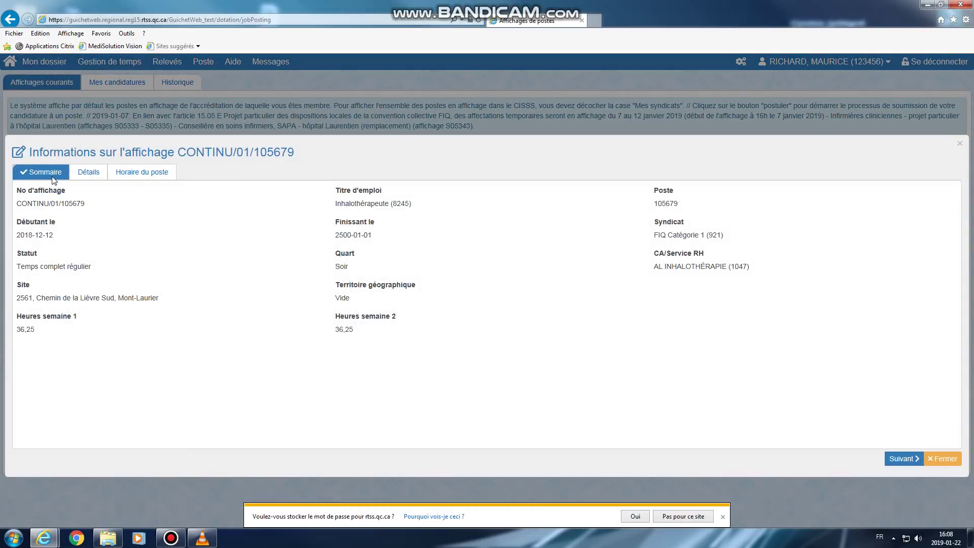
{"action": "left_click", "coordinate": [904, 461]}
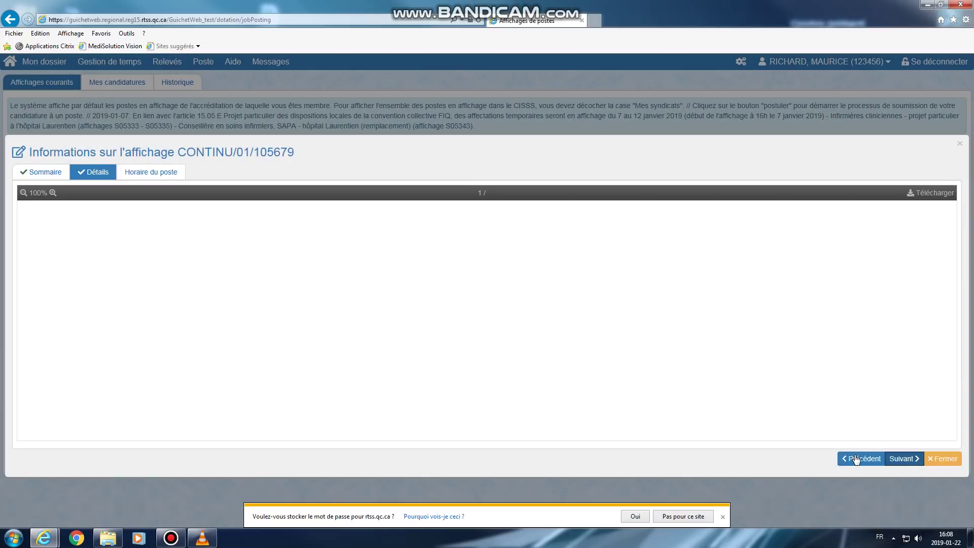
{"action": "left_click", "coordinate": [856, 459]}
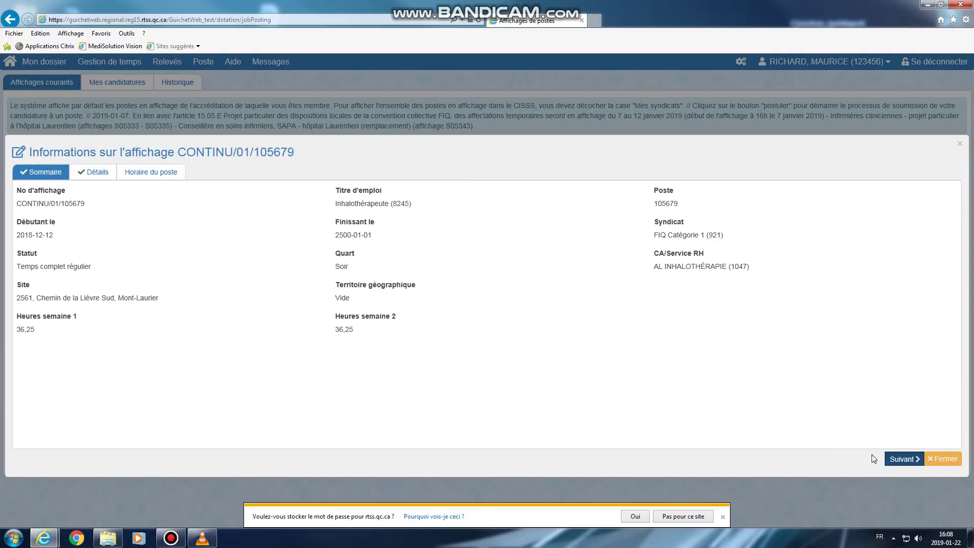
{"action": "left_click", "coordinate": [903, 459]}
{"action": "left_click", "coordinate": [861, 459]}
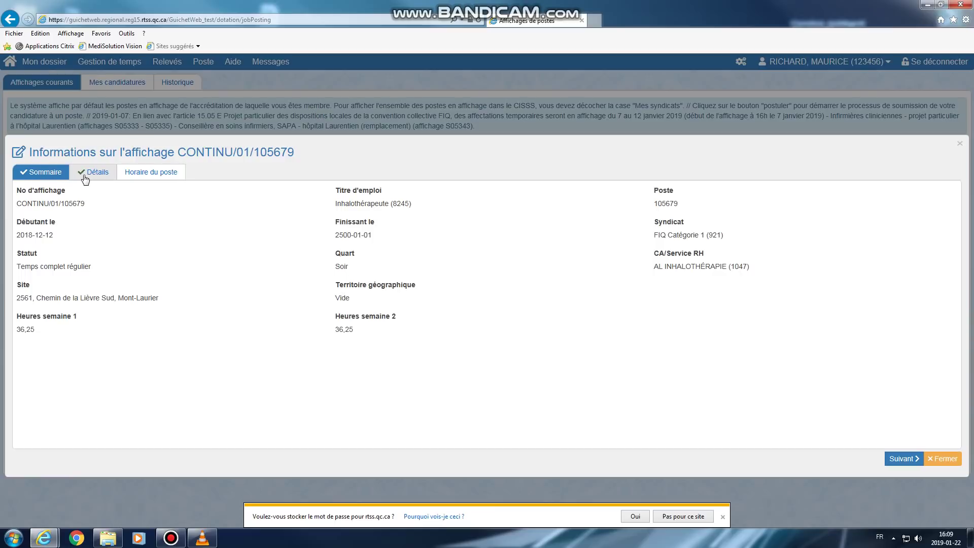
Display the detailed posting document, start its PDF download, then cancel it
{"action": "left_click", "coordinate": [93, 172]}
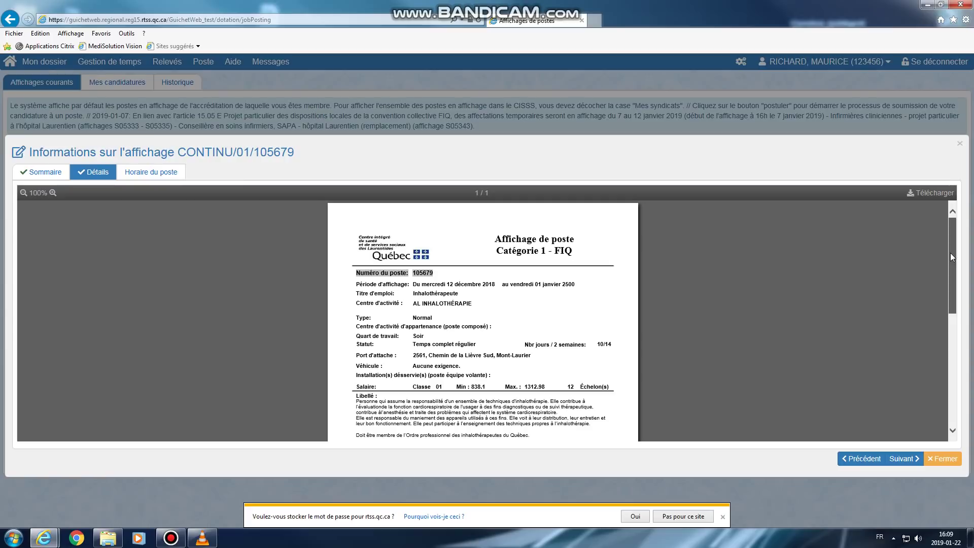
{"action": "mouse_move", "coordinate": [951, 252]}
{"action": "left_mouse_down"}
{"action": "mouse_move", "coordinate": [948, 309]}
{"action": "mouse_move", "coordinate": [950, 248]}
{"action": "left_mouse_up"}
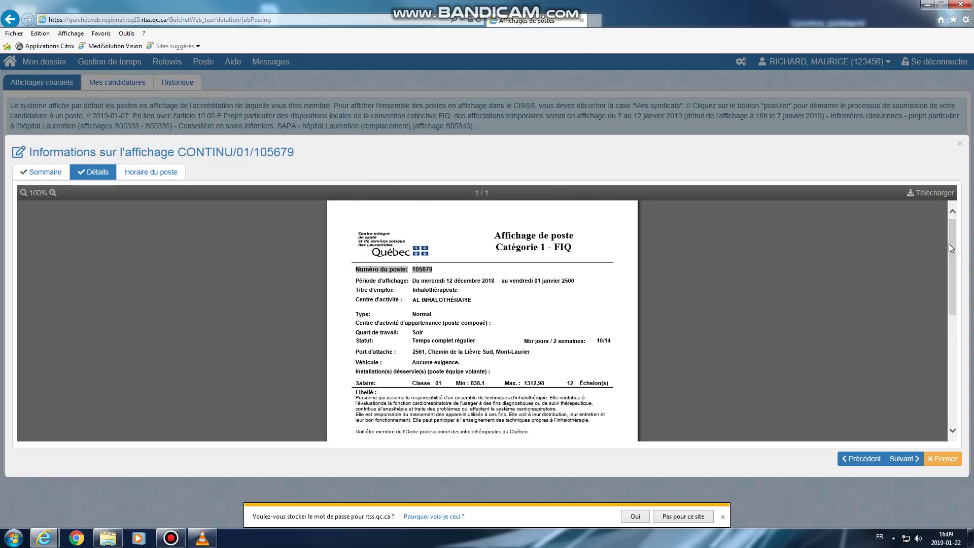
{"action": "left_click", "coordinate": [924, 200]}
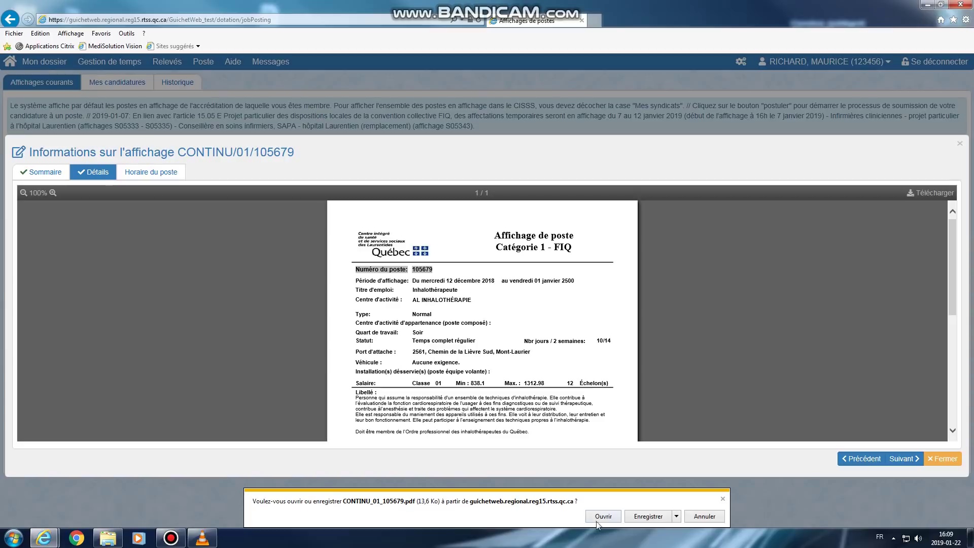
{"action": "left_click", "coordinate": [707, 521]}
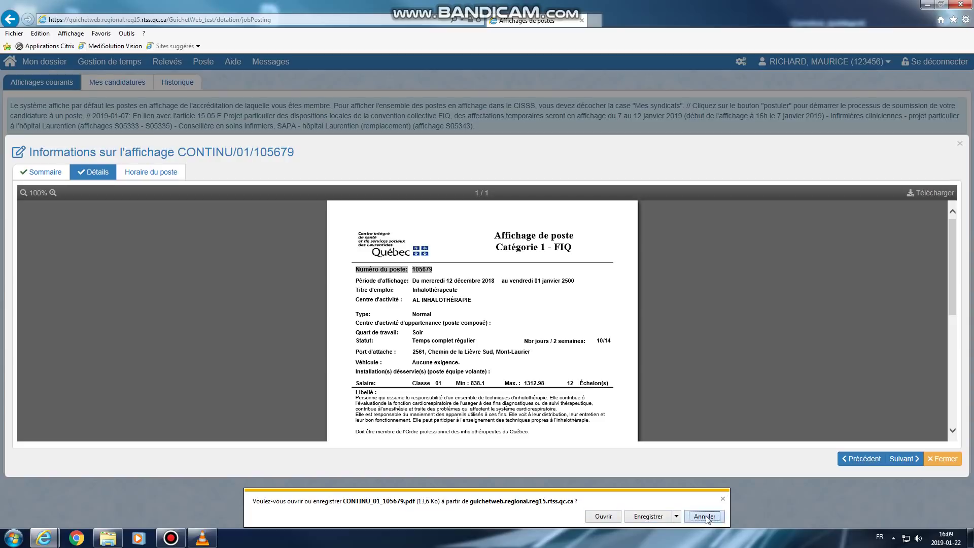
View the weekly schedule and the Sunday week 1 shift's hours, then close the posting window
{"action": "left_click", "coordinate": [150, 174]}
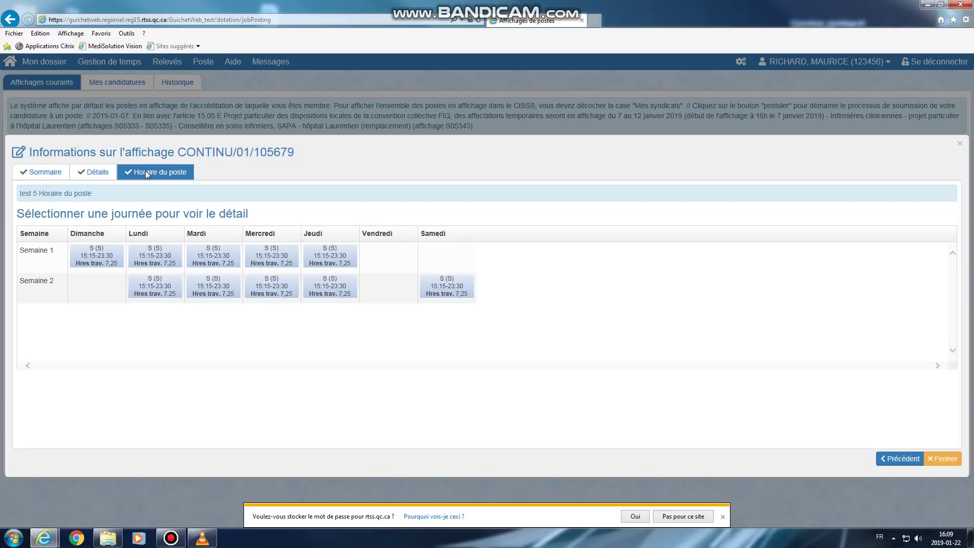
{"action": "mouse_move", "coordinate": [96, 263]}
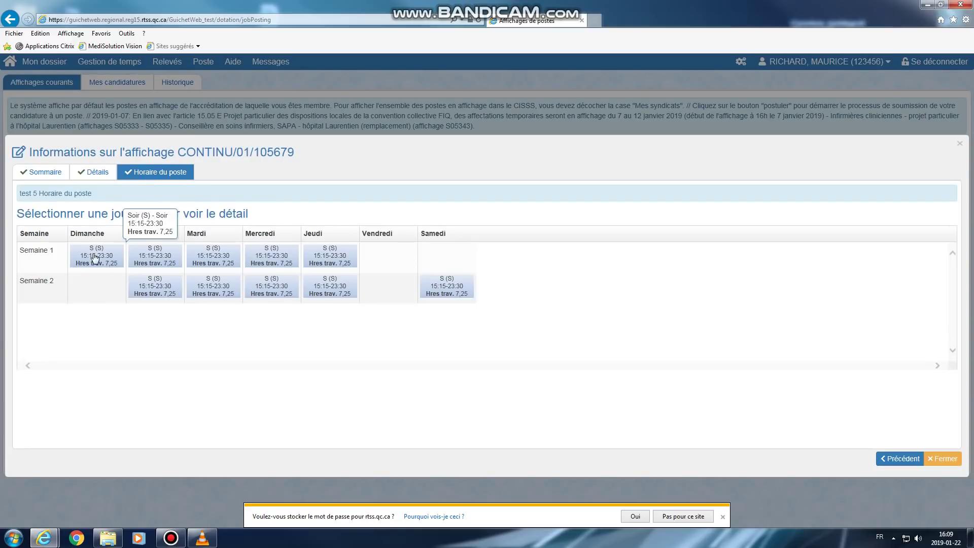
{"action": "left_click", "coordinate": [96, 262]}
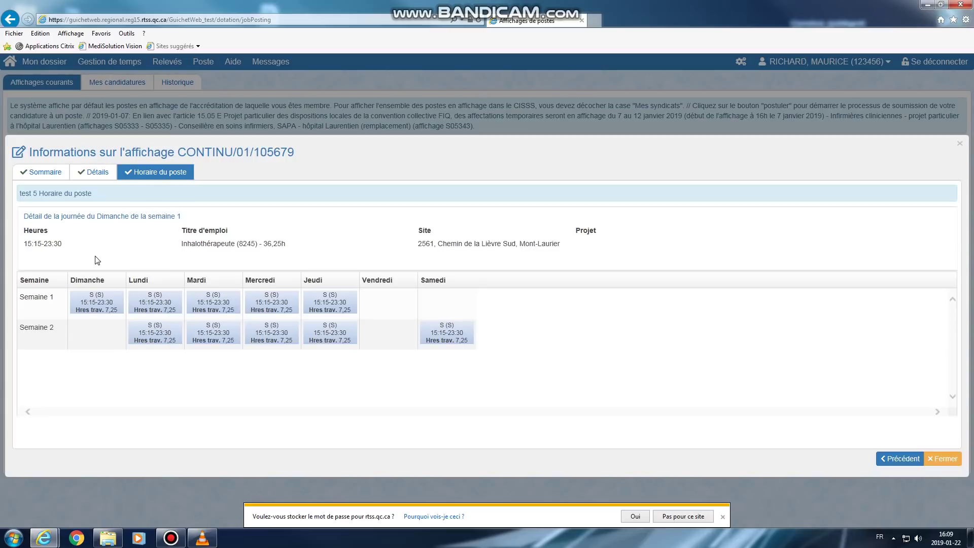
{"action": "left_click_drag", "start_coordinate": [66, 246], "coordinate": [23, 244]}
{"action": "left_click_drag", "start_coordinate": [290, 246], "coordinate": [197, 247]}
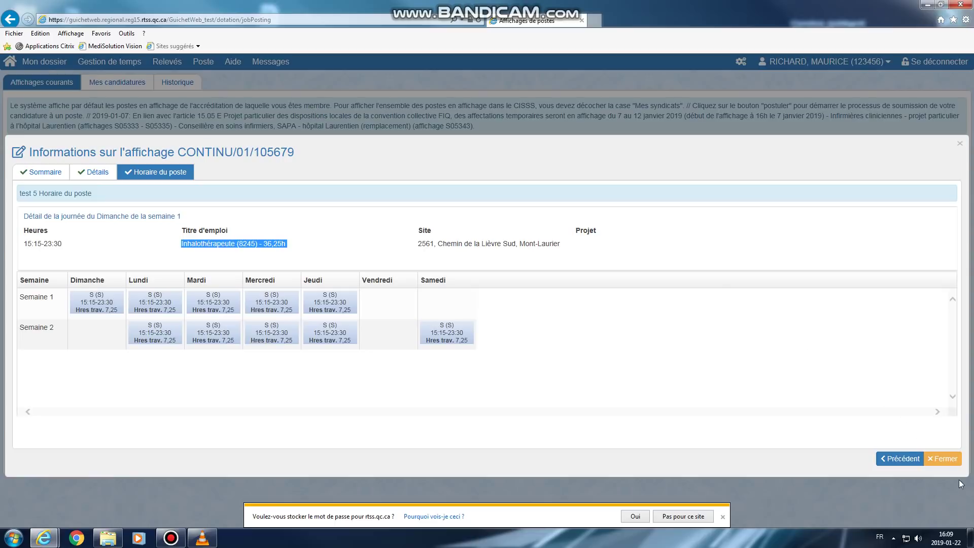
{"action": "left_click", "coordinate": [943, 460]}
{"action": "key", "text": "alt+shift"}
Close the posting information and apply to the AFF.CONT/01/101245 Infirmier(ère) posting
{"action": "left_click", "coordinate": [942, 459]}
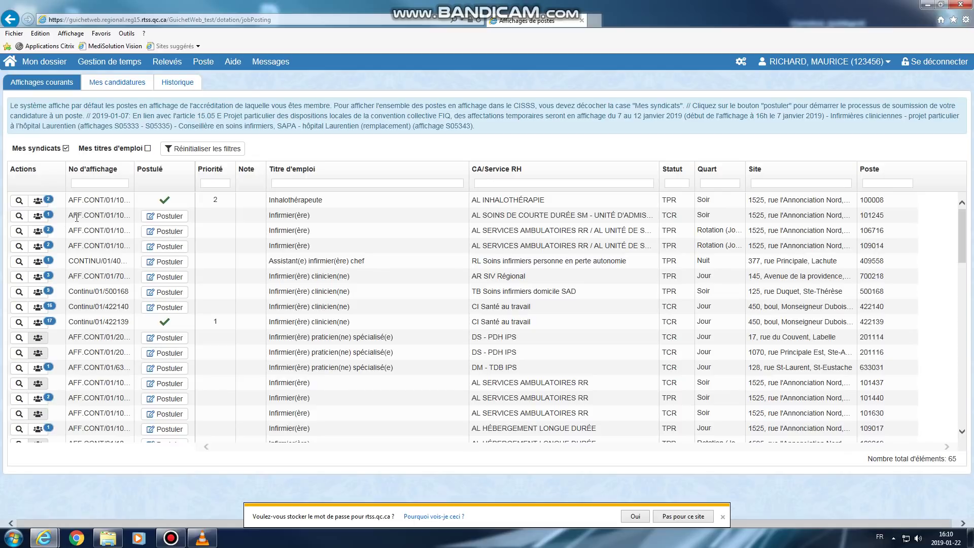
{"action": "left_click", "coordinate": [157, 218]}
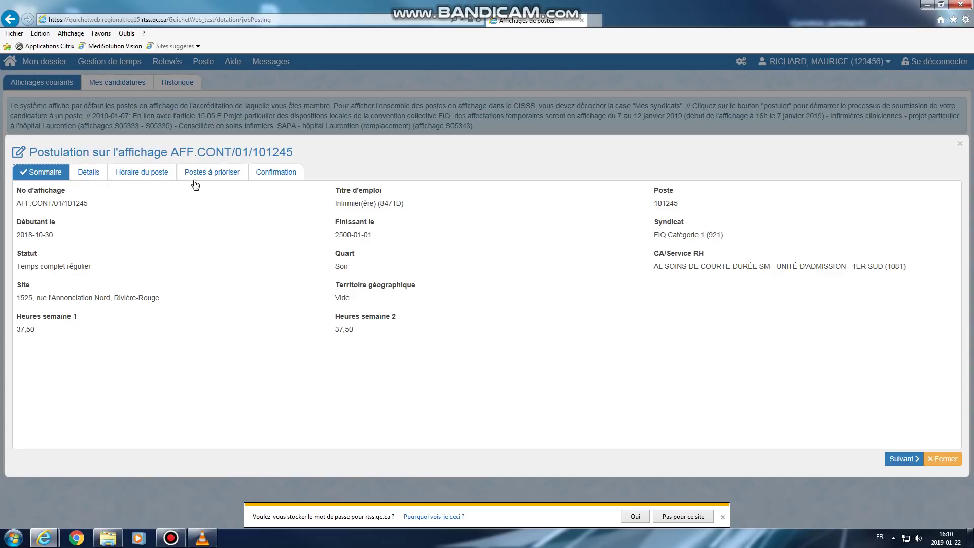
View the AFF.CONT/01/101245 weekly schedule, then the five candidacies to prioritize
{"action": "left_click", "coordinate": [137, 175]}
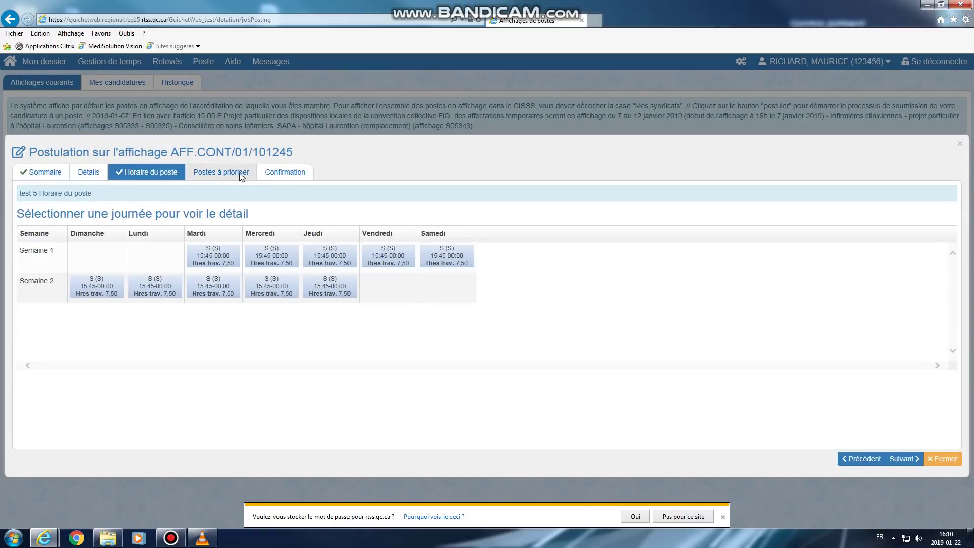
{"action": "left_click", "coordinate": [252, 176]}
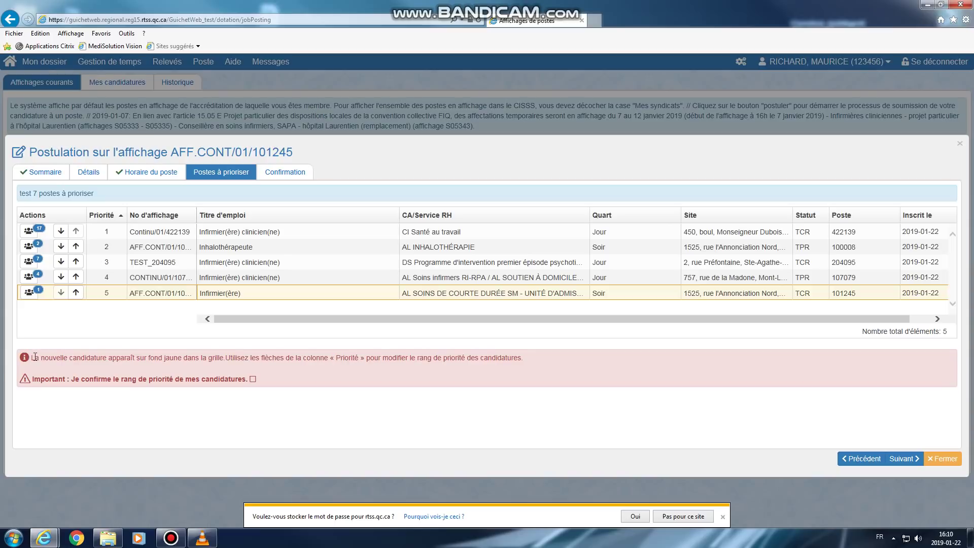
Raise the AFF.CONT/01/101245 candidacy from priority 5 to 1, confirm the ranking and continue to Confirmation
{"action": "left_click_drag", "start_coordinate": [32, 358], "coordinate": [503, 357]}
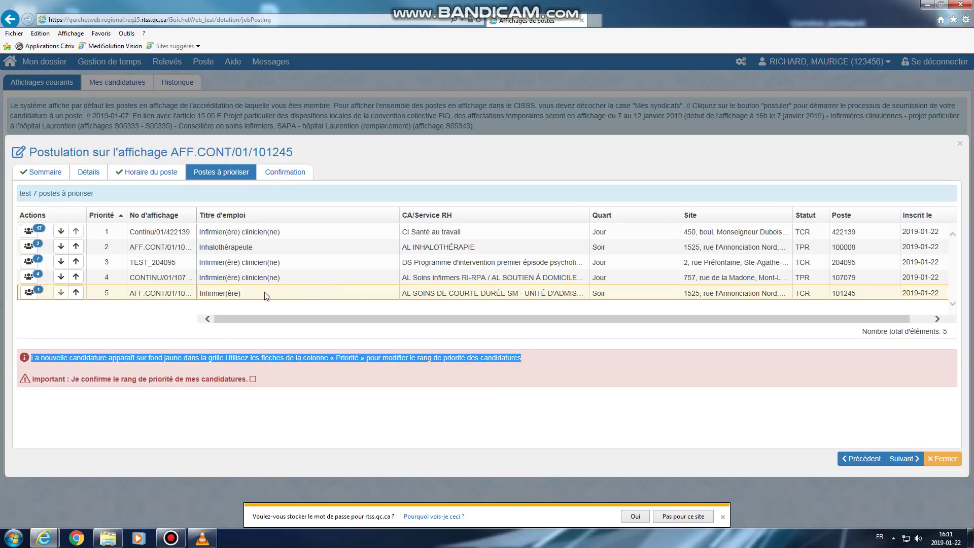
{"action": "left_click", "coordinate": [75, 293]}
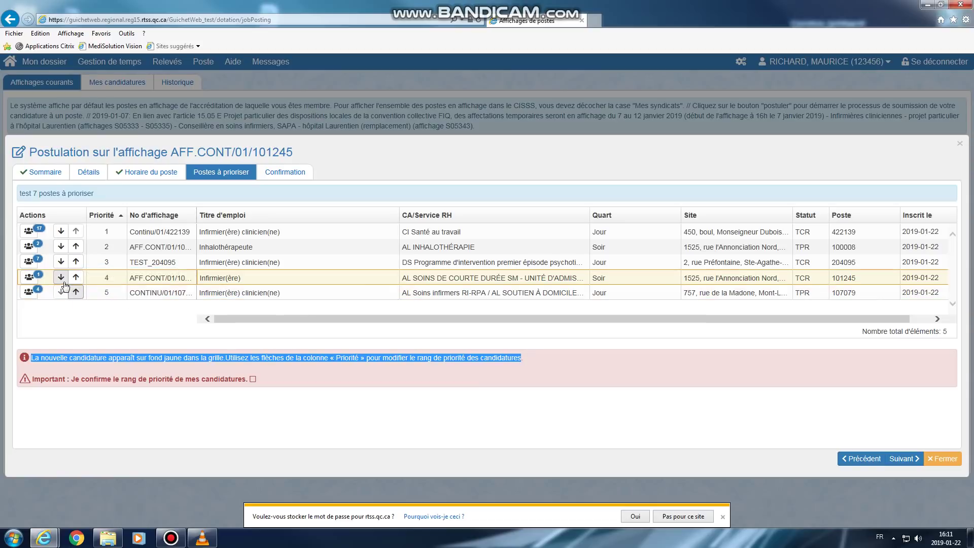
{"action": "left_click", "coordinate": [76, 293]}
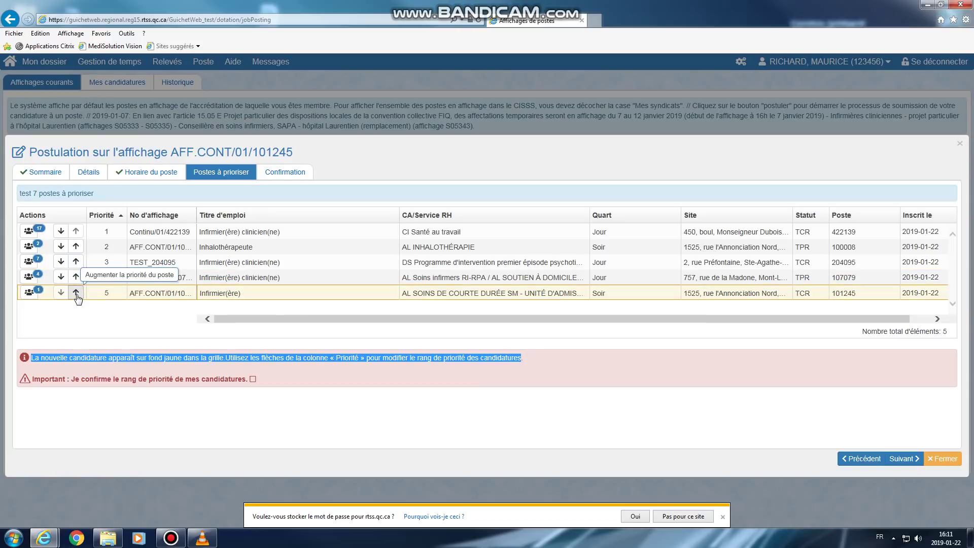
{"action": "left_click", "coordinate": [75, 293]}
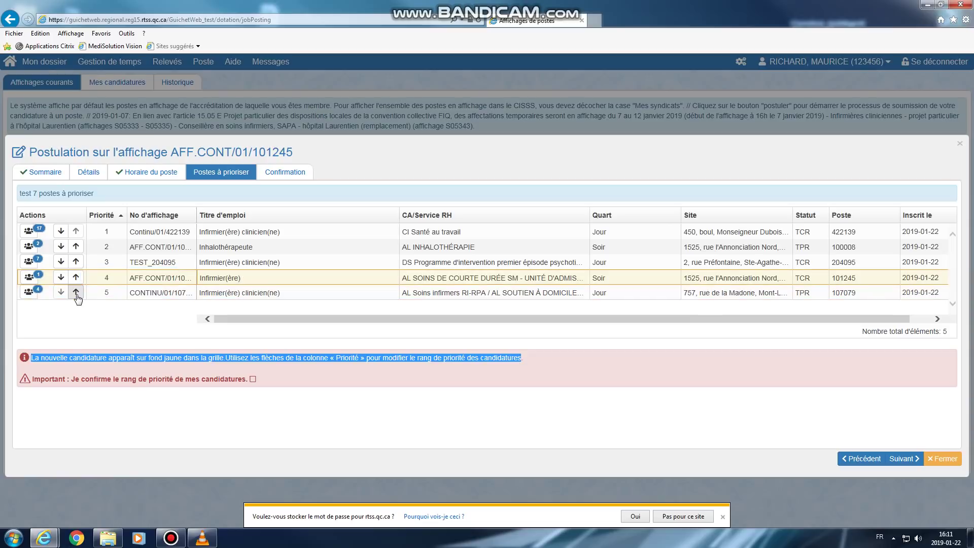
{"action": "left_click", "coordinate": [75, 277]}
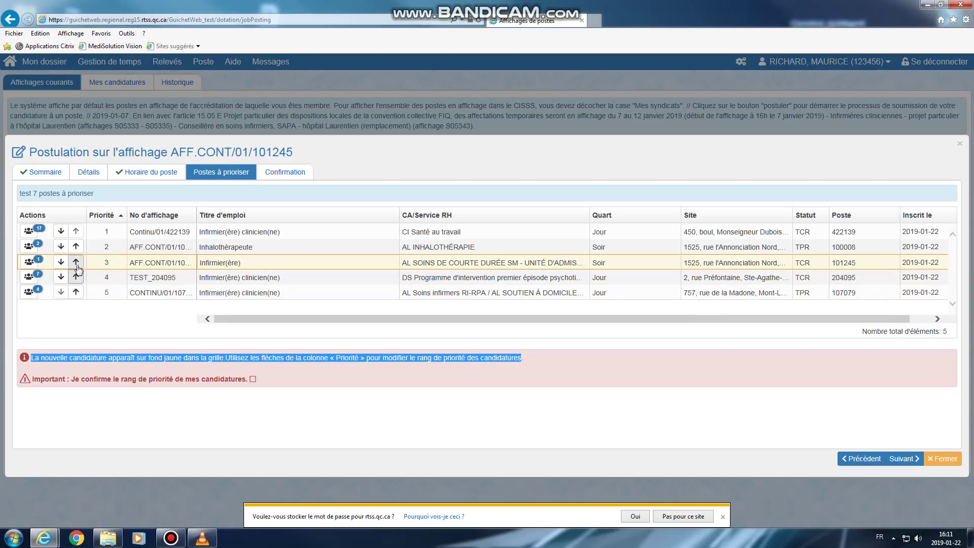
{"action": "left_click", "coordinate": [76, 262]}
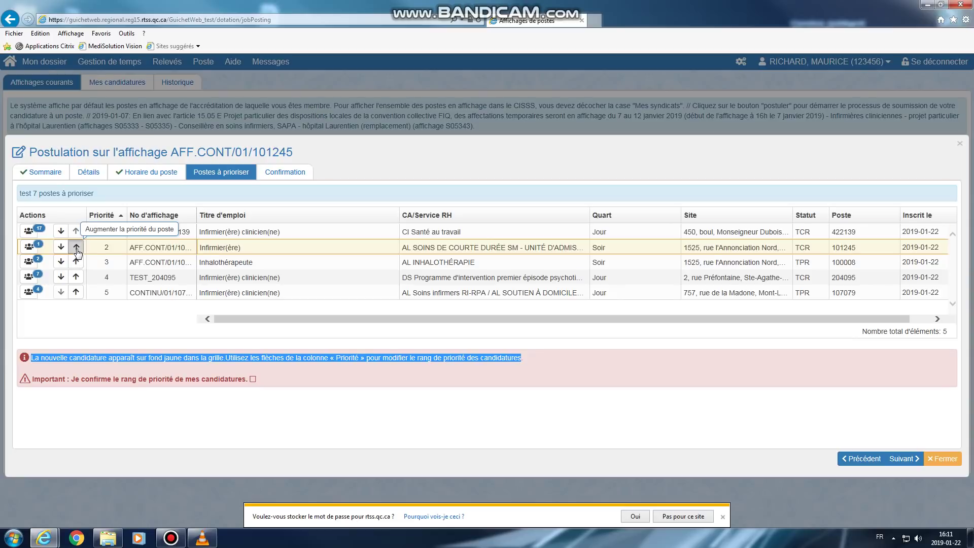
{"action": "left_click", "coordinate": [76, 248]}
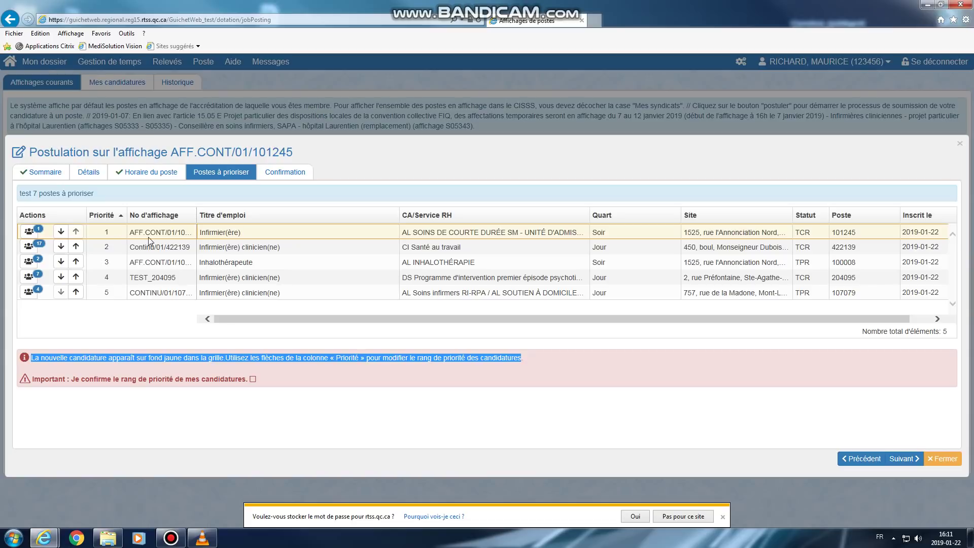
{"action": "left_click", "coordinate": [253, 380]}
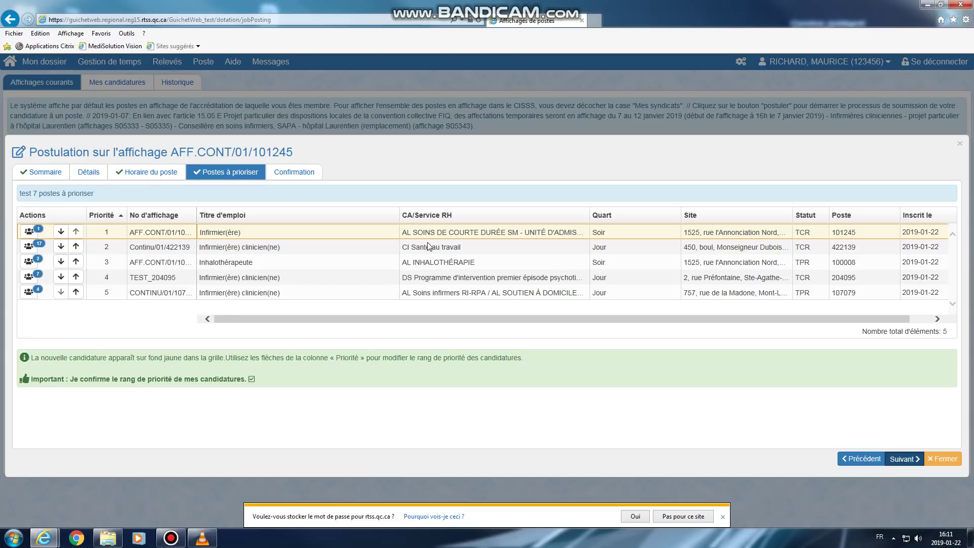
{"action": "left_click", "coordinate": [903, 458]}
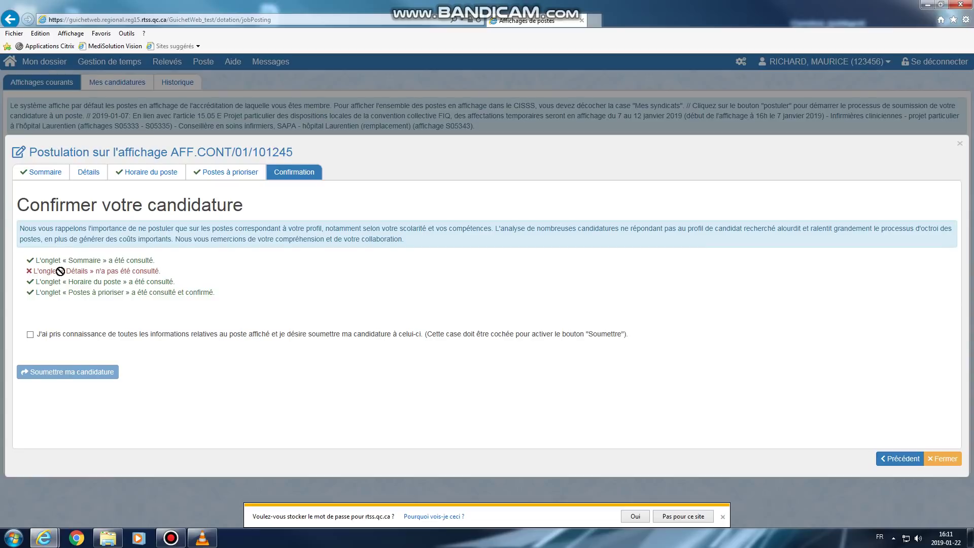
Review the posting details, tick the acknowledgement box and submit the AFF.CONT/01/101245 application
{"action": "left_click_drag", "start_coordinate": [162, 269], "coordinate": [27, 271]}
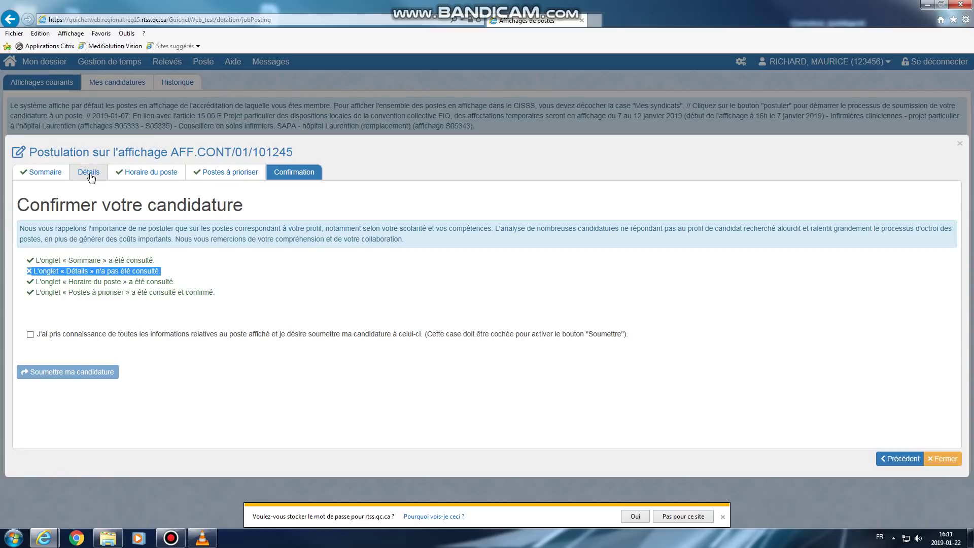
{"action": "left_click", "coordinate": [89, 173]}
{"action": "left_click", "coordinate": [284, 177]}
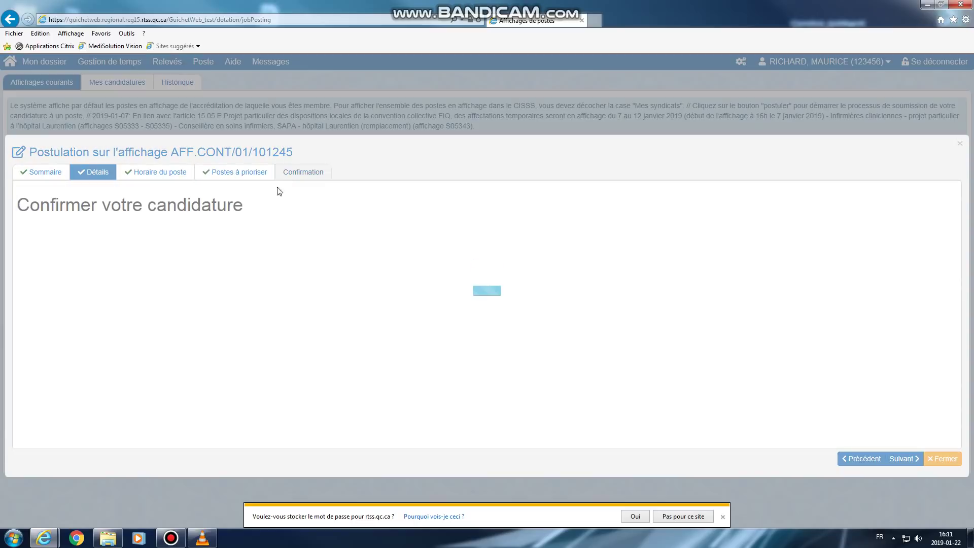
{"action": "left_click", "coordinate": [30, 337]}
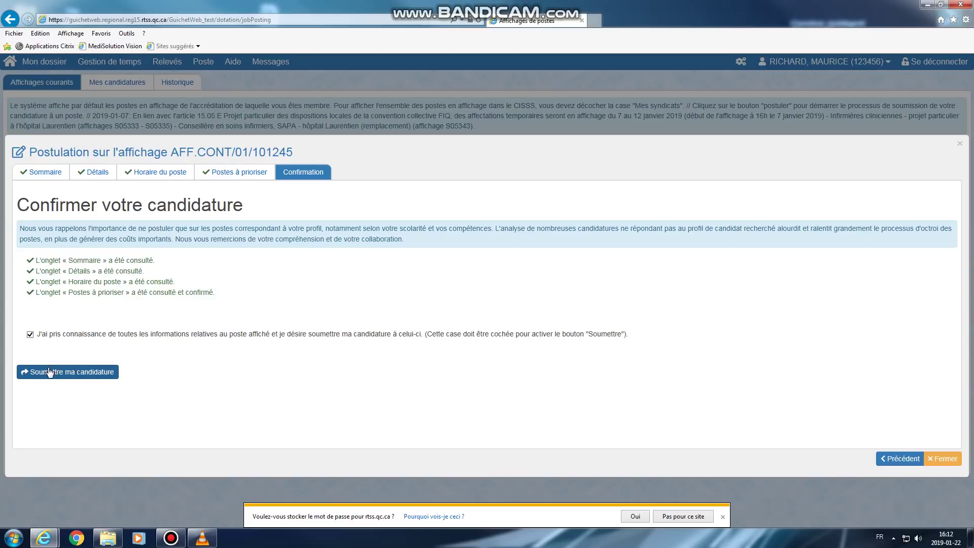
{"action": "left_click", "coordinate": [77, 375]}
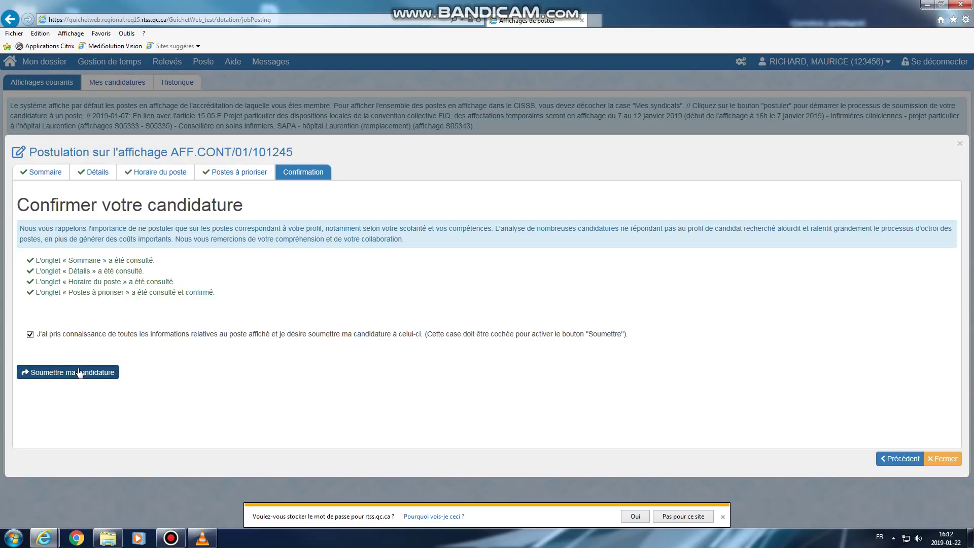
{"action": "key", "text": "alt+shift"}
{"action": "left_click", "coordinate": [88, 370]}
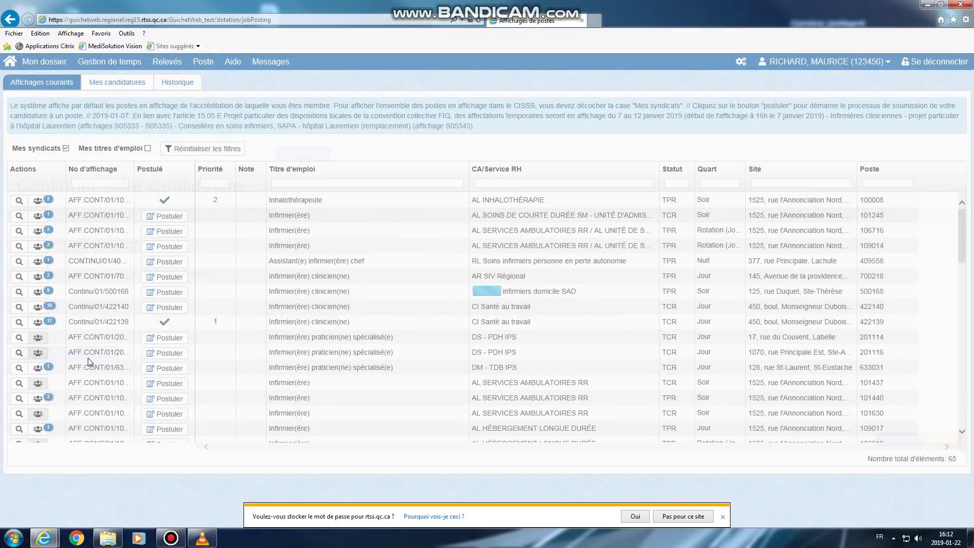
Switch to the Mes candidatures list showing posting 101245 at priority 1
{"action": "key", "text": "alt+shift"}
{"action": "key", "text": "alt+shift"}
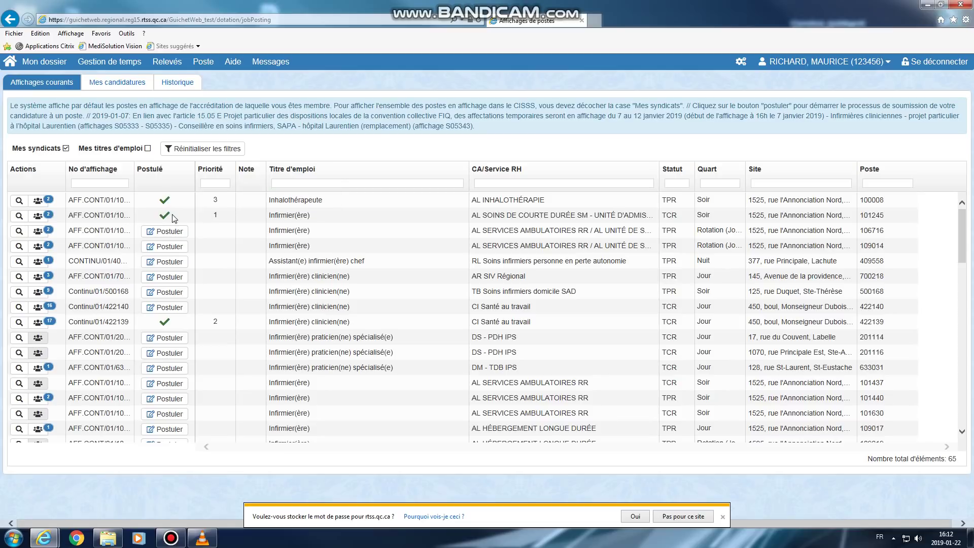
{"action": "left_click", "coordinate": [110, 86]}
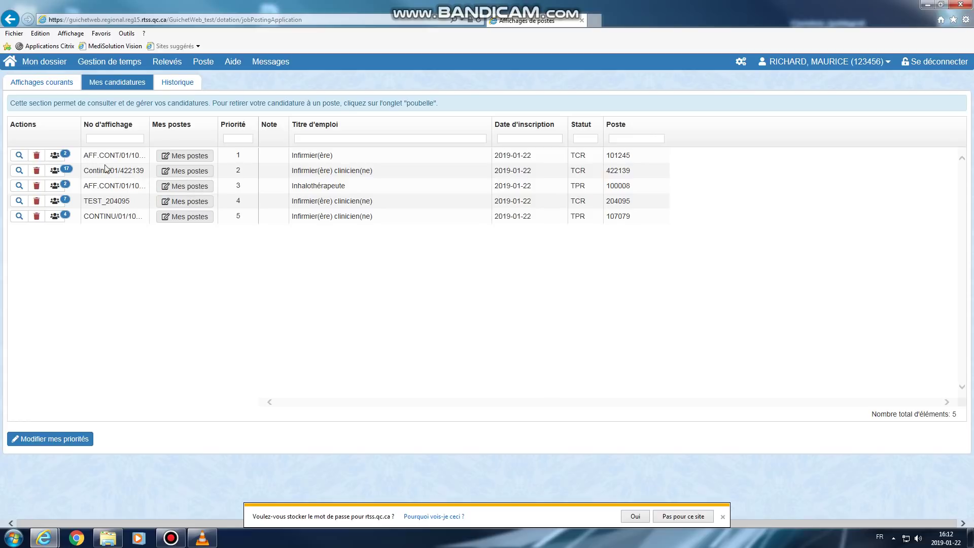
Open Modifier mes priorités for the five applications ranked 101245, 422139, 100008, 204095, 107079
{"action": "left_click", "coordinate": [49, 441]}
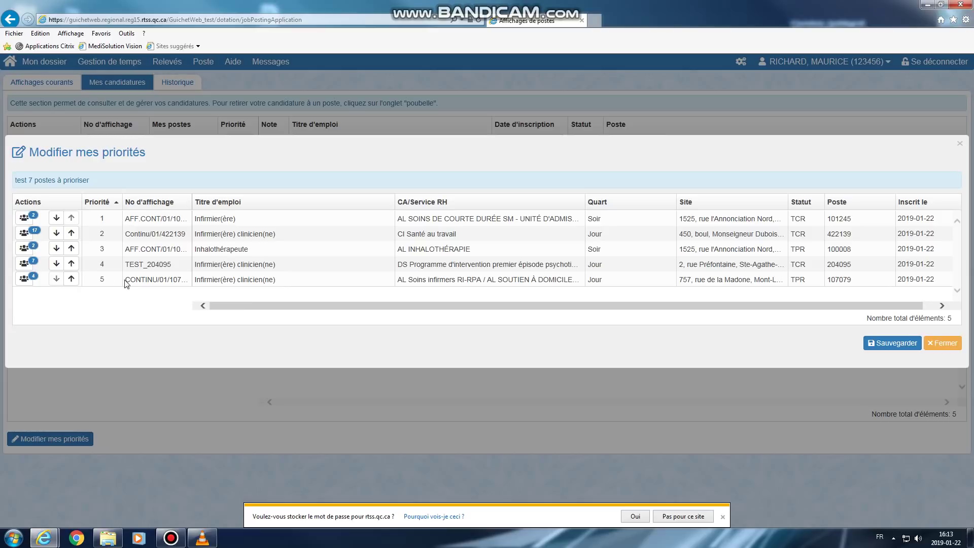
Raise the 107079 application from priority 5 to priority 3
{"action": "double_click", "coordinate": [178, 279]}
{"action": "left_click", "coordinate": [71, 279]}
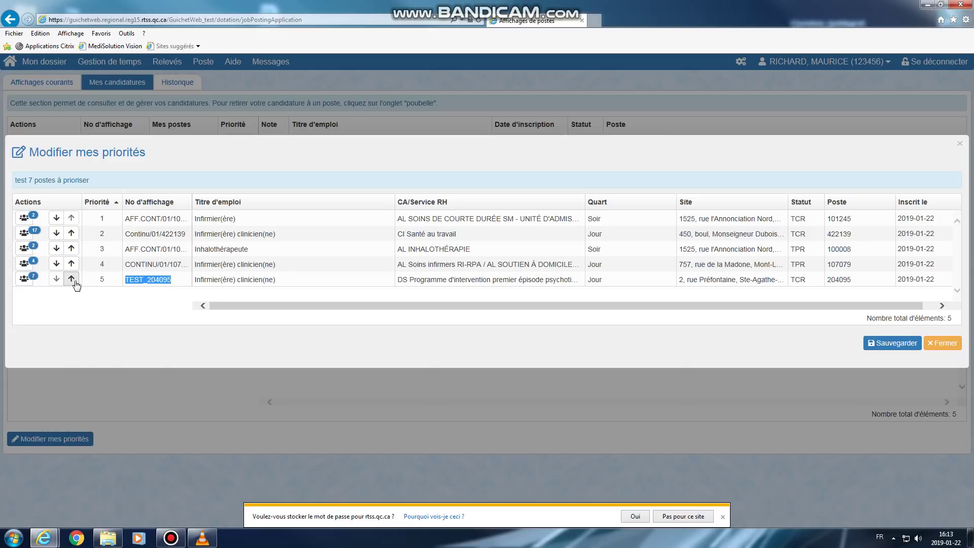
{"action": "left_click", "coordinate": [71, 279]}
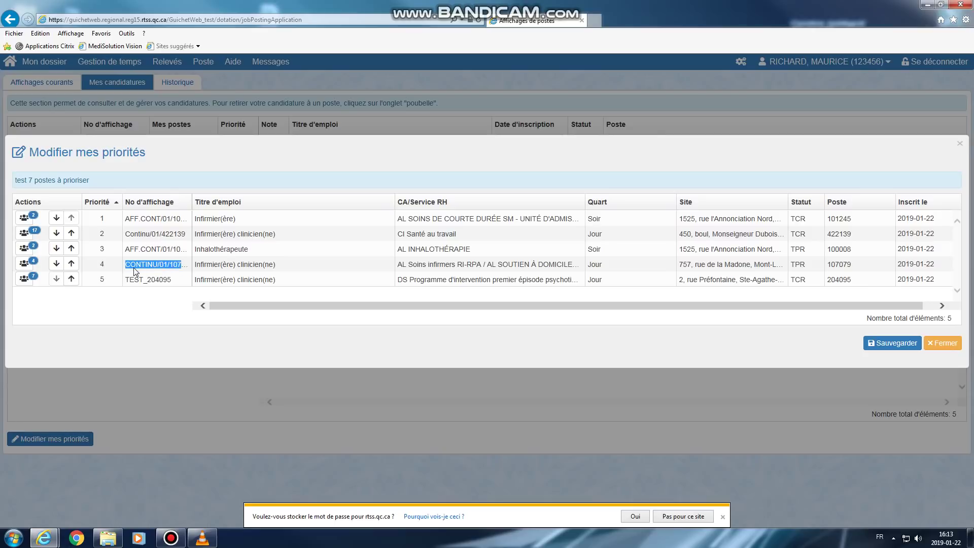
{"action": "left_click", "coordinate": [71, 279]}
{"action": "left_click", "coordinate": [71, 263]}
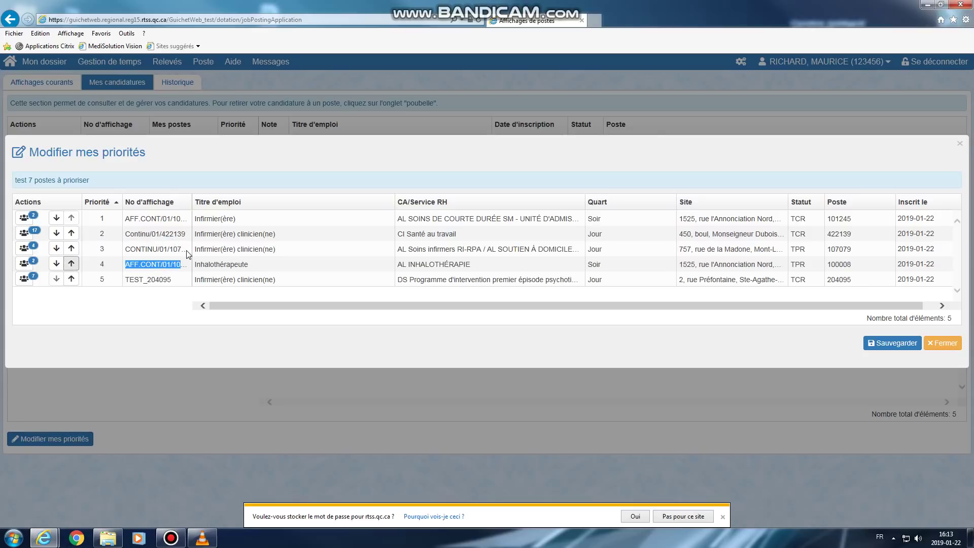
Move the 107079 application up to priority 1 and save the order
{"action": "left_click", "coordinate": [137, 249]}
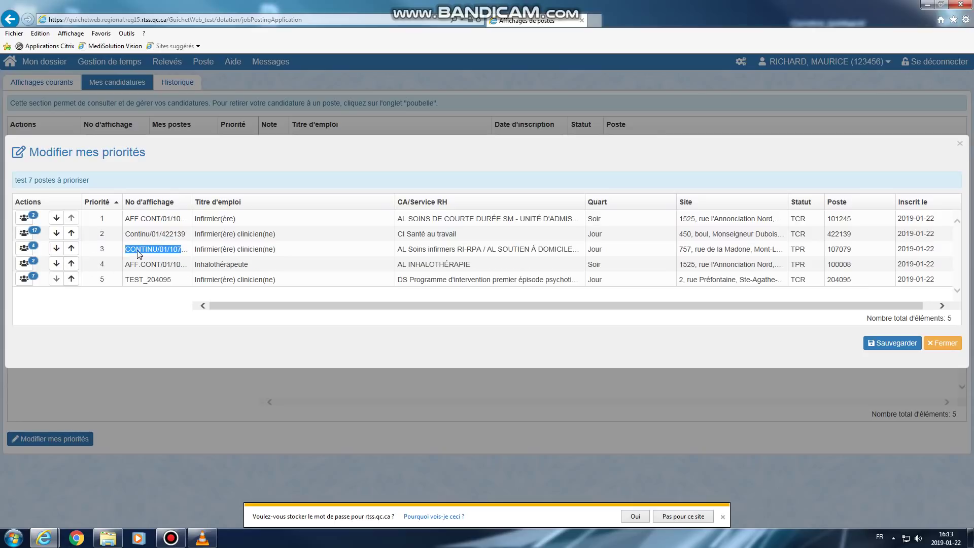
{"action": "left_click", "coordinate": [71, 249]}
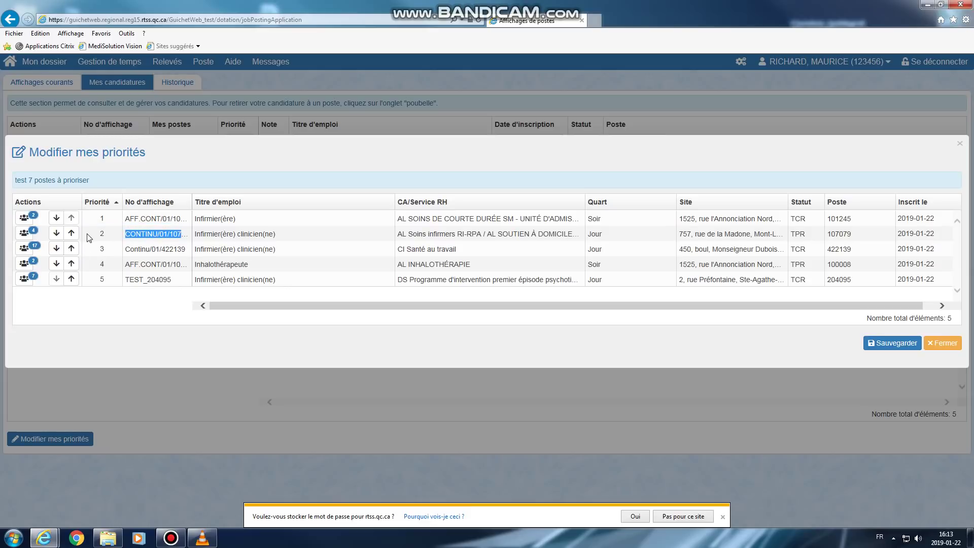
{"action": "left_click", "coordinate": [71, 233]}
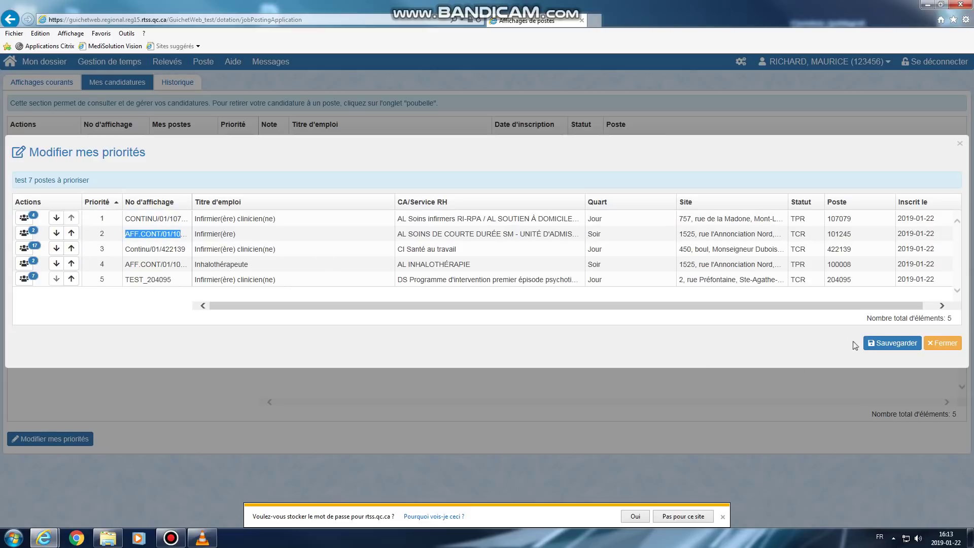
{"action": "left_click", "coordinate": [871, 344]}
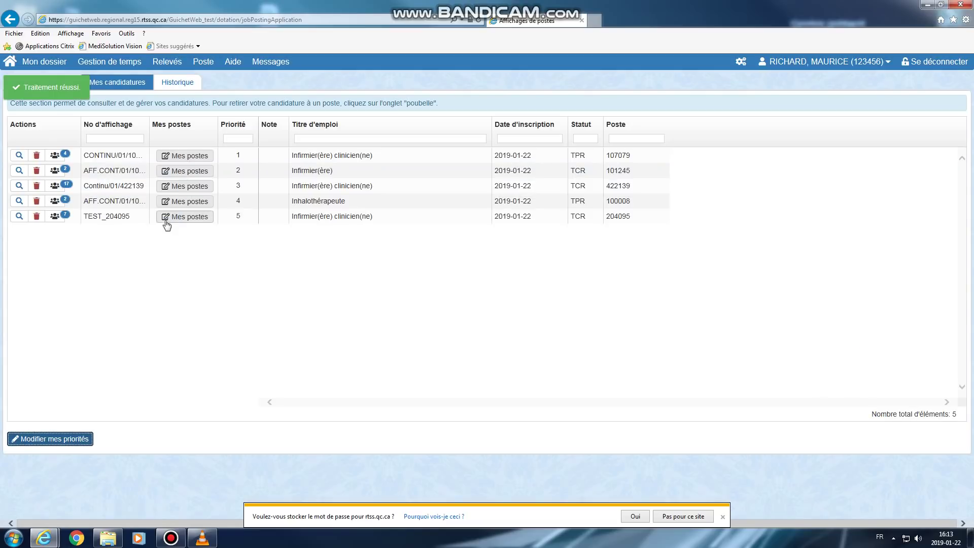
Delete the CONTINU/01/107079 application and confirm with Oui, leaving four applications
{"action": "left_click", "coordinate": [37, 158]}
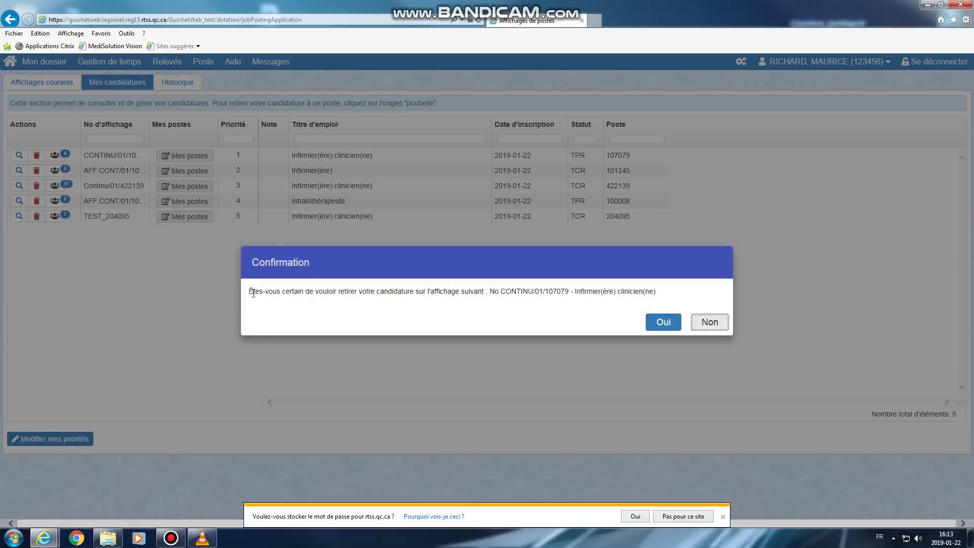
{"action": "left_click_drag", "start_coordinate": [249, 293], "coordinate": [661, 295]}
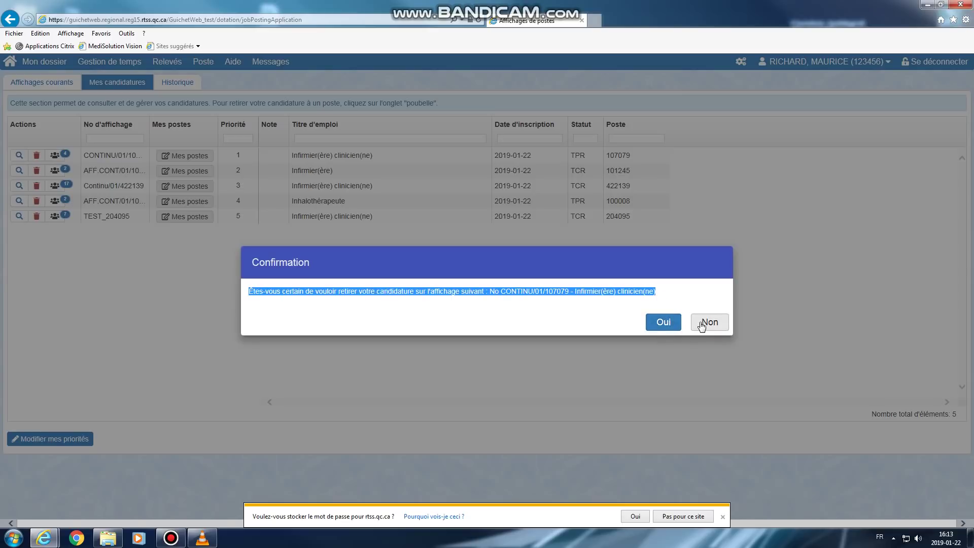
{"action": "left_click", "coordinate": [662, 322]}
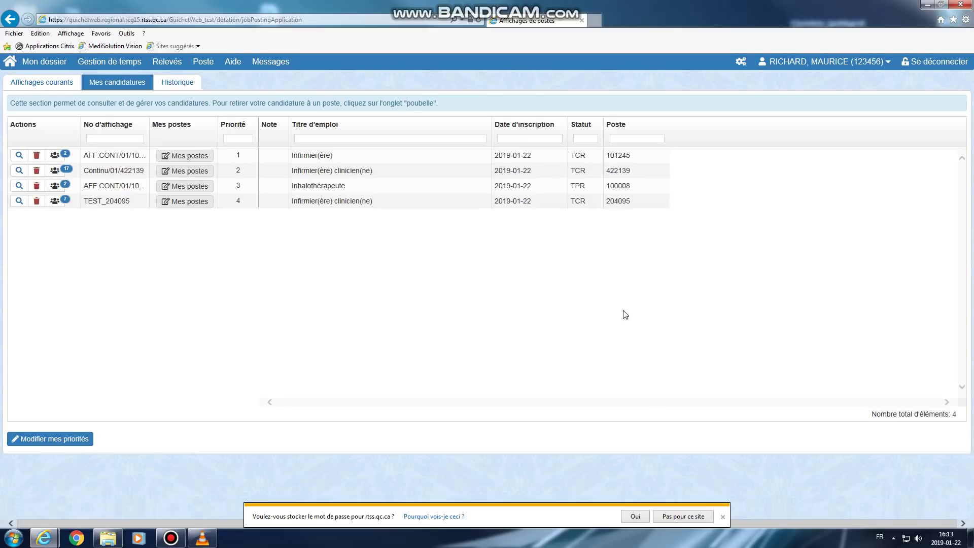
Open Aide > Aide en ligne and read the Affichages de postes help article
{"action": "left_click", "coordinate": [233, 61]}
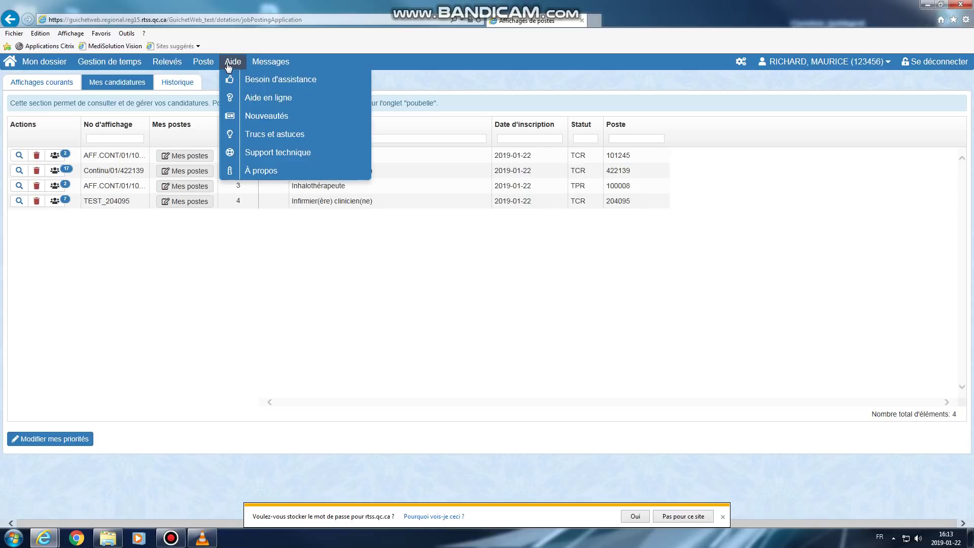
{"action": "left_click", "coordinate": [247, 101]}
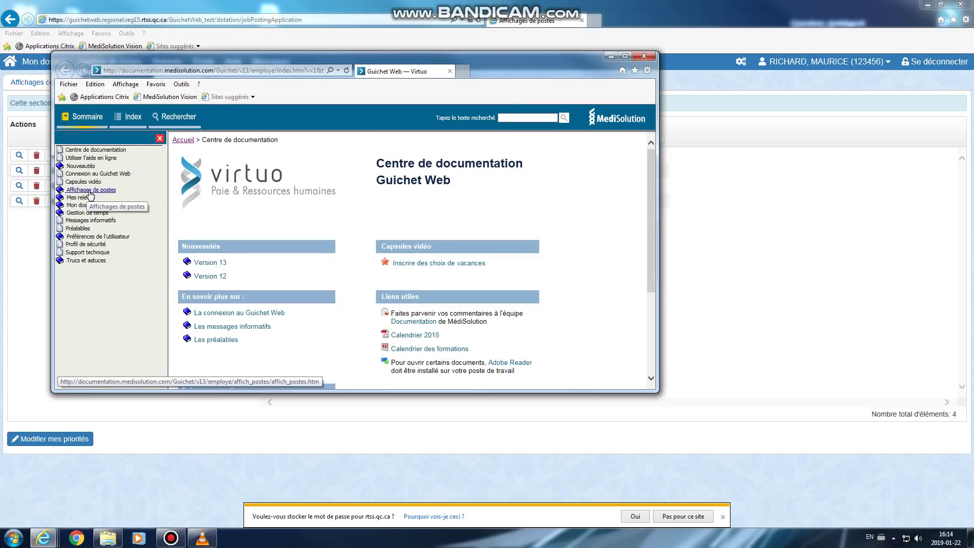
{"action": "left_click", "coordinate": [92, 193]}
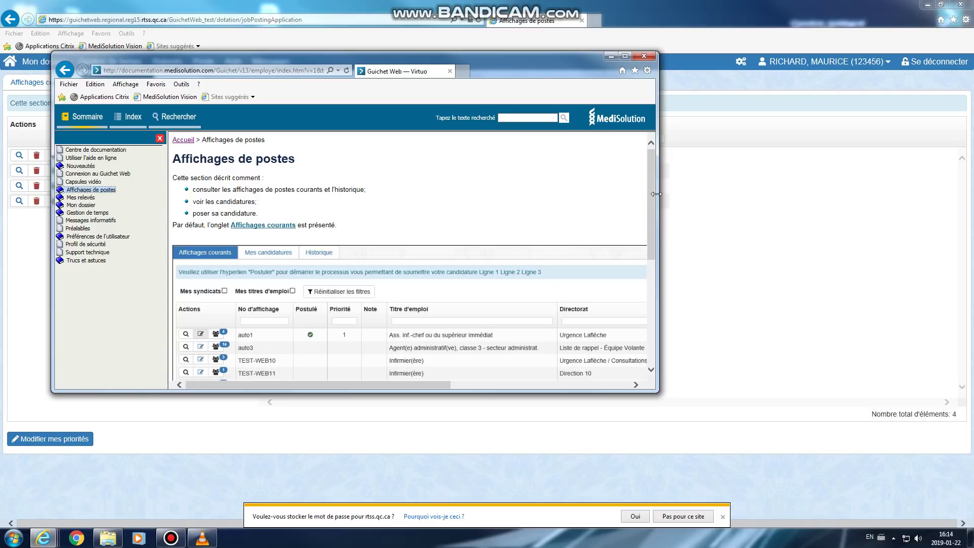
{"action": "mouse_move", "coordinate": [651, 197]}
{"action": "left_mouse_down"}
{"action": "mouse_move", "coordinate": [653, 309]}
{"action": "mouse_move", "coordinate": [647, 190]}
{"action": "left_mouse_up"}
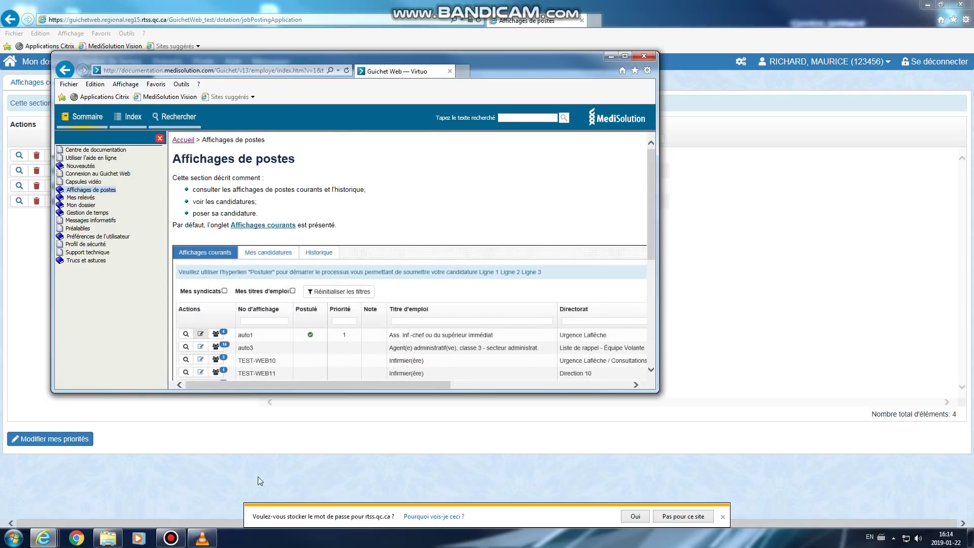